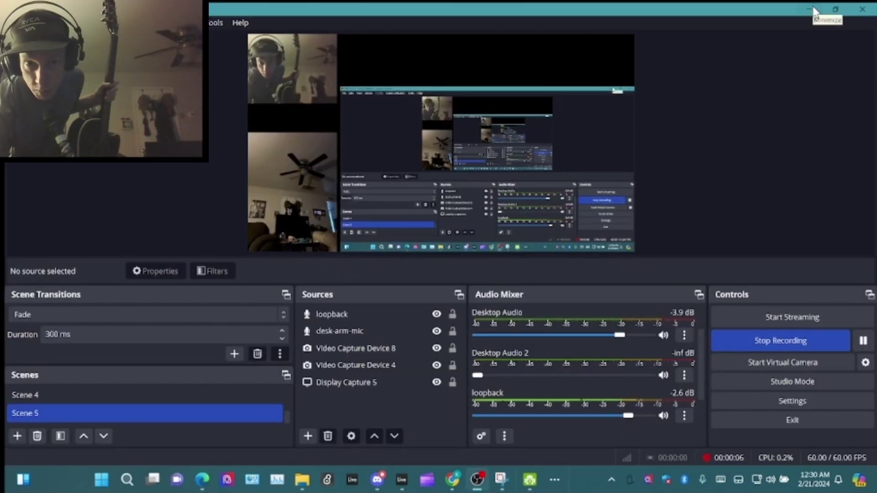
Switch to Ableton Live, stop the running take, and record a new guitar take on the 15 Audio track
click(813, 9)
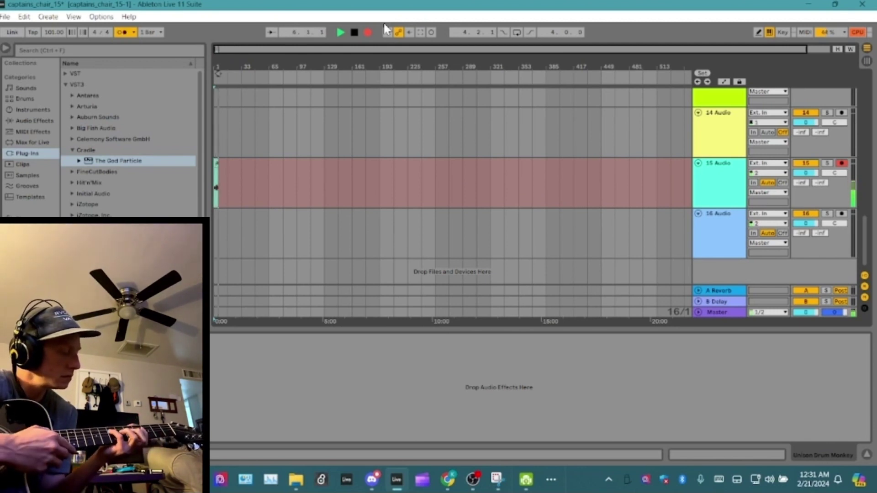
key(space)
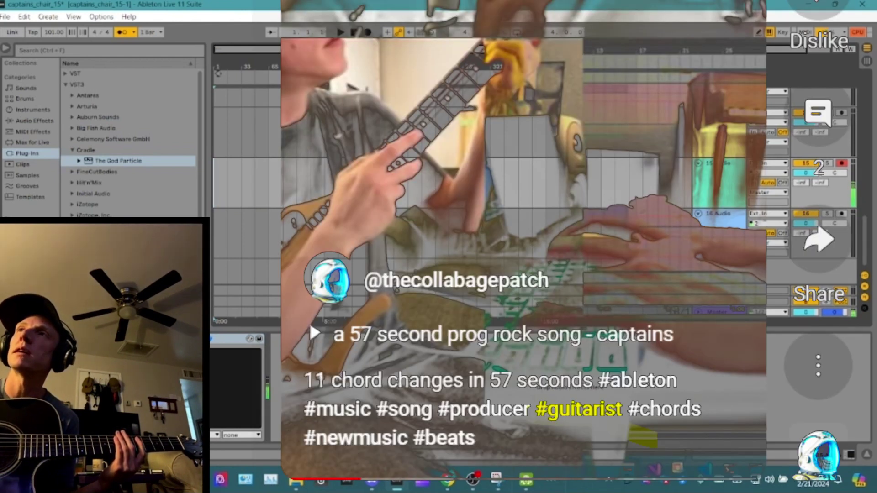
click(368, 32)
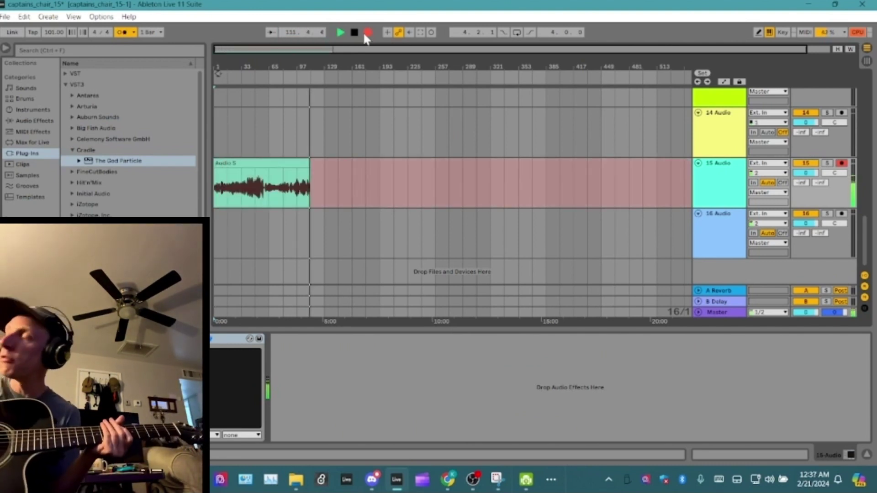
click(355, 32)
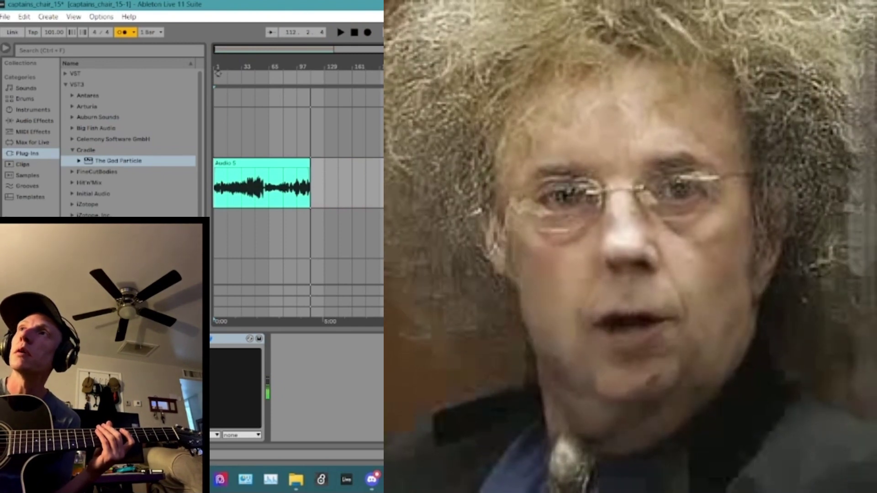
Duplicate the 15 Audio track and start recording a second guitar take on the copy
right_click(717, 163)
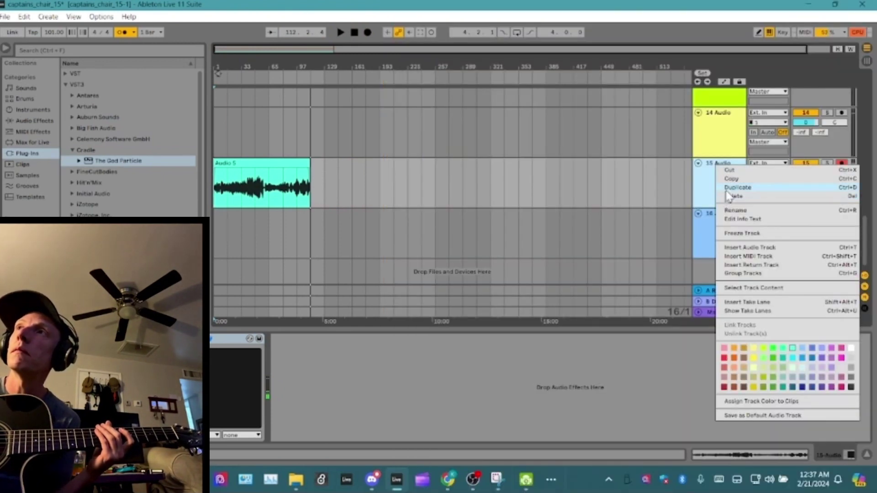
click(727, 189)
click(365, 28)
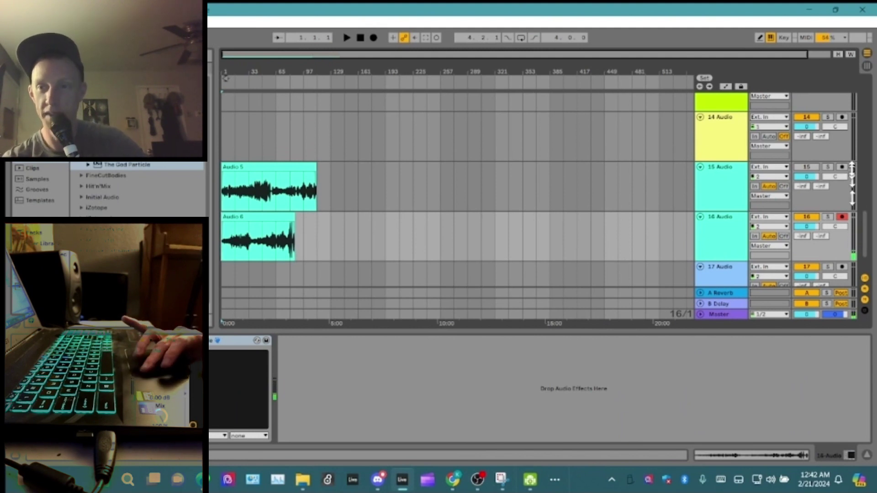
Go to the drum tracks and start recording a placeholder drum part on the armed Four AM Kit track
scroll(865, 223, up, 1)
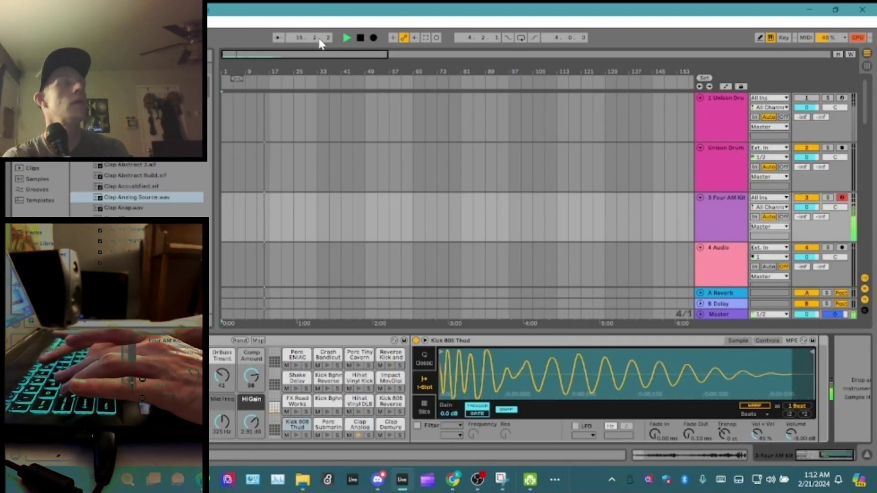
key(Down)
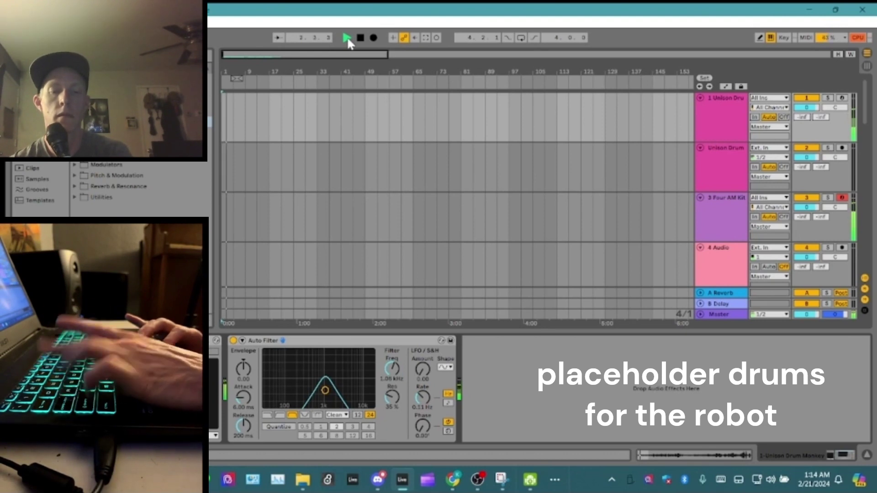
click(374, 37)
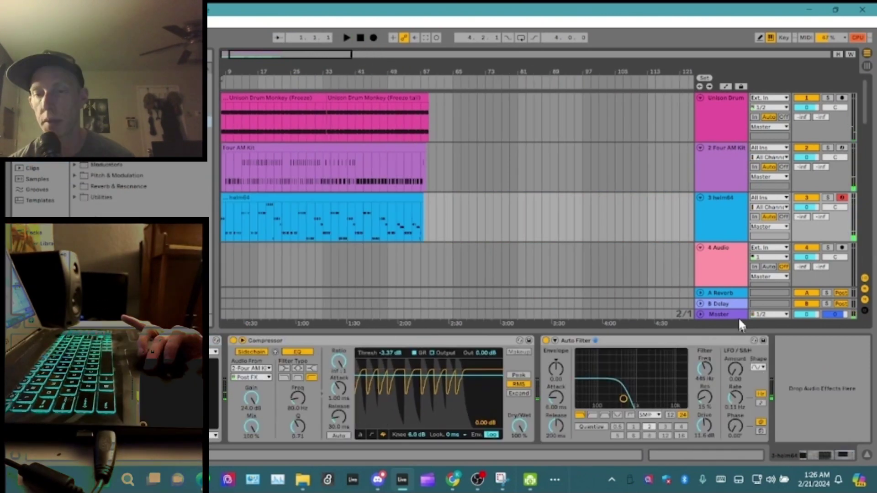
Show the GARY device on the Master track and play the arrangement to feed its recording buffer
click(738, 317)
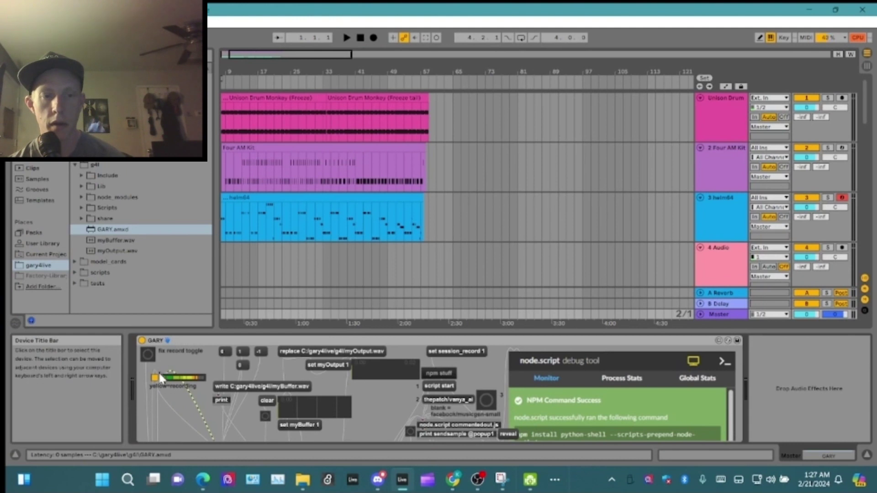
click(347, 38)
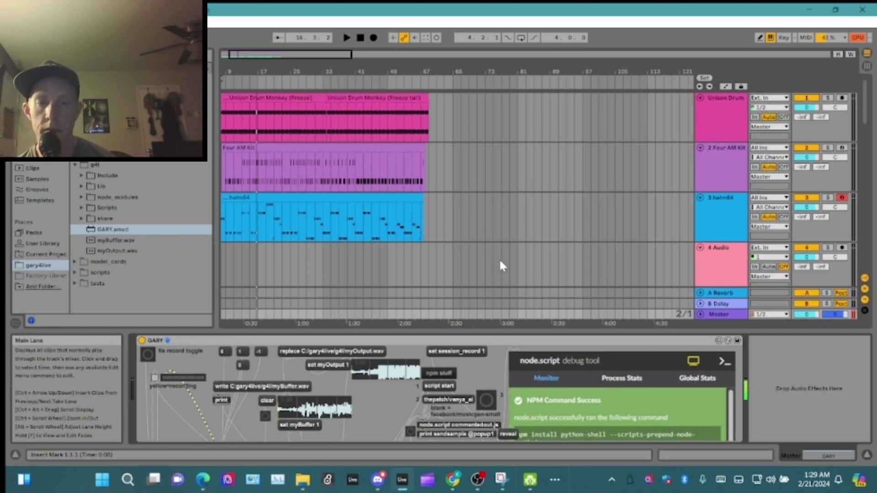
Place the insert marker at bar 65 on the empty 4 Audio track
click(451, 274)
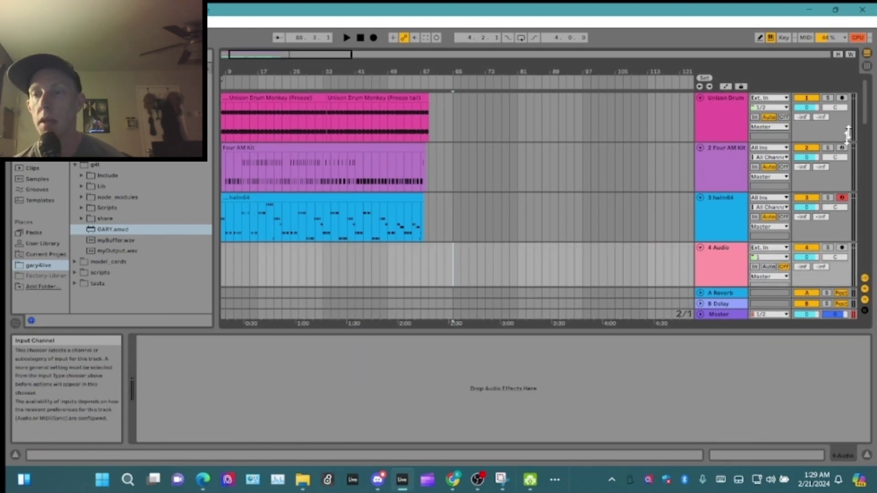
scroll(868, 117, down, 3)
scroll(457, 190, up, 2)
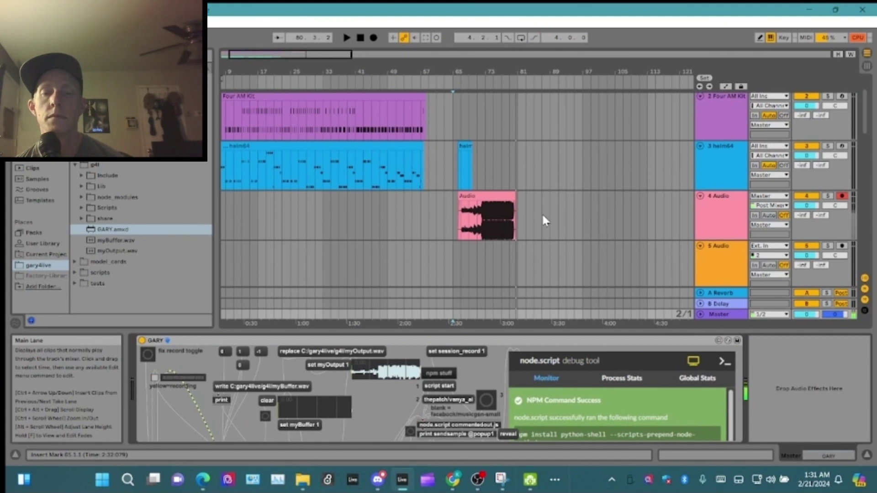
Place the insert marker at bar 81 on the 4 Audio track and show the Master track's GARY device
click(520, 227)
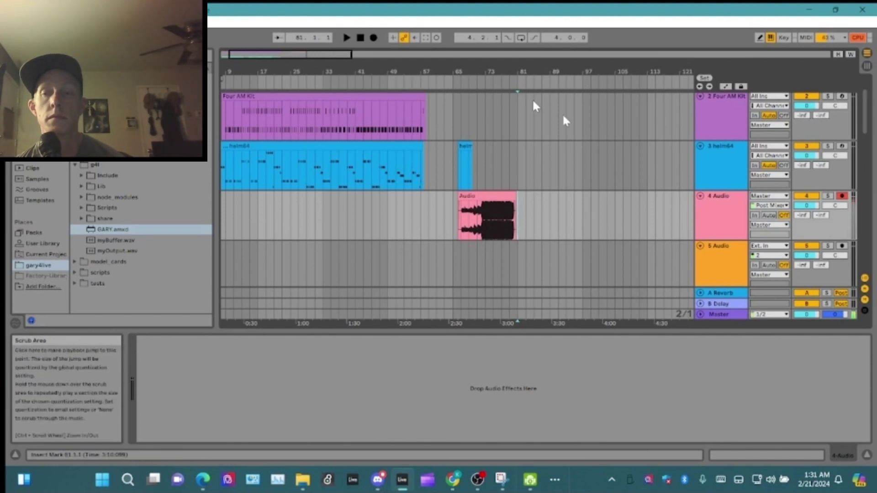
click(730, 315)
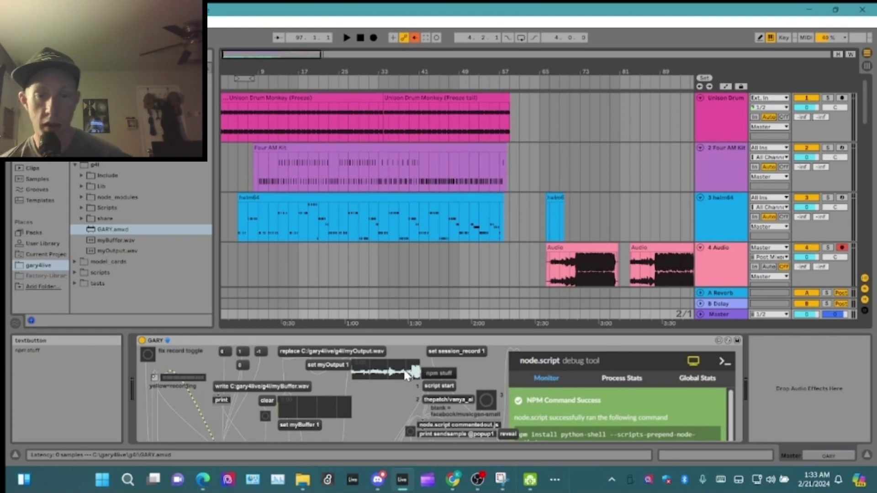
Play the arrangement from bar 9 on the helm64 track and bring back the Master track's GARY device
click(283, 195)
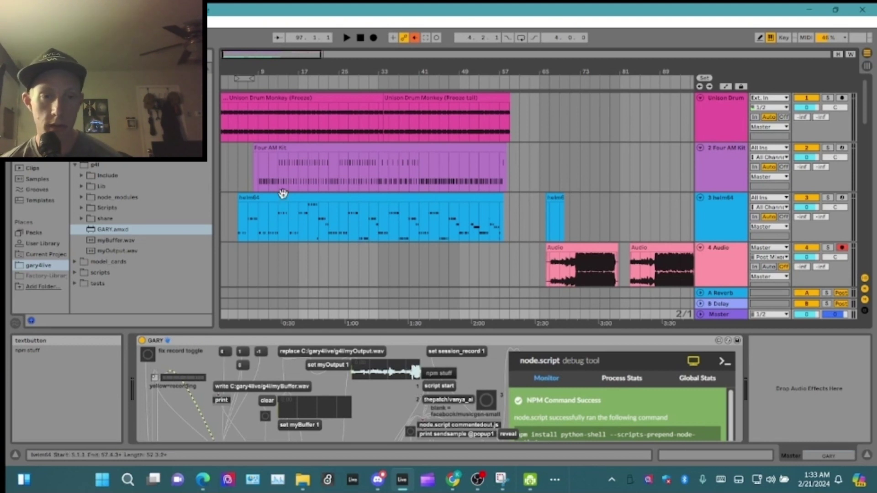
click(346, 37)
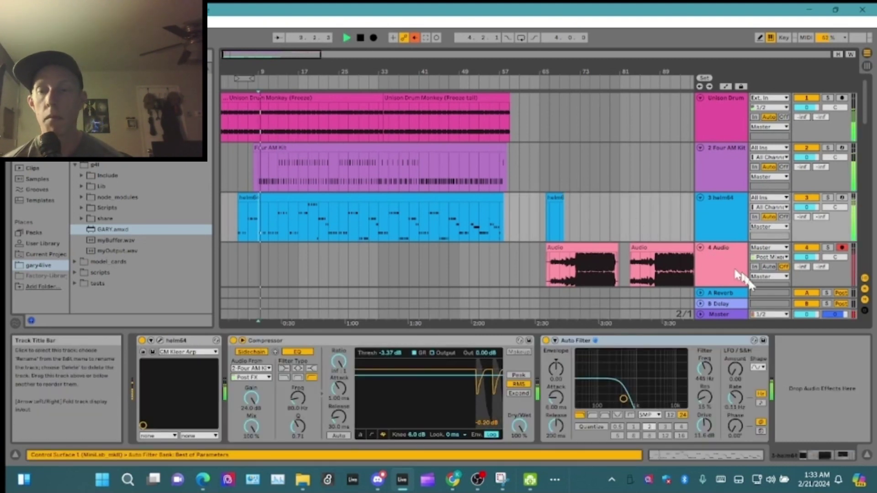
click(725, 314)
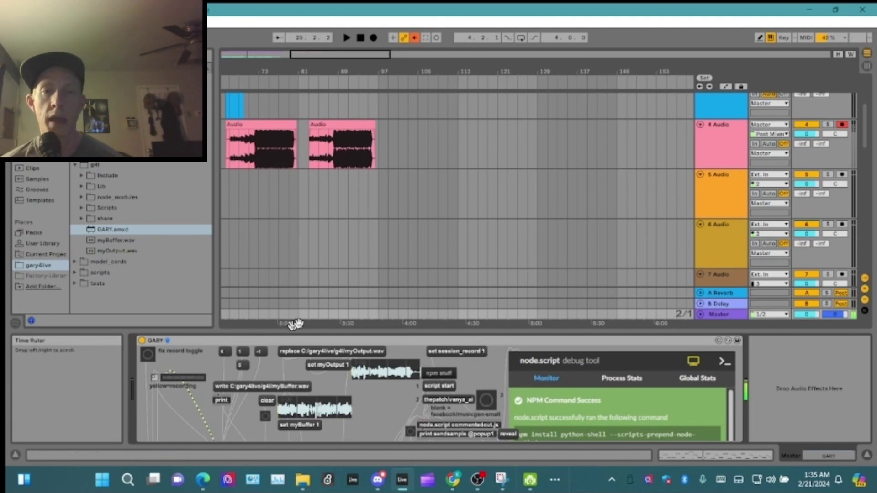
Record a third audio clip of GARY's output on the 4 Audio track from bar 97 and stop the recording
drag(344, 54, 275, 55)
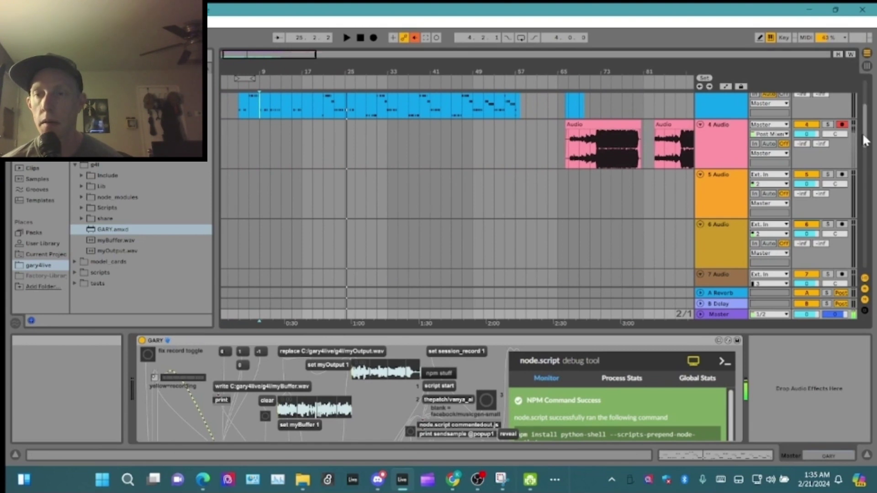
scroll(862, 133, up, 3)
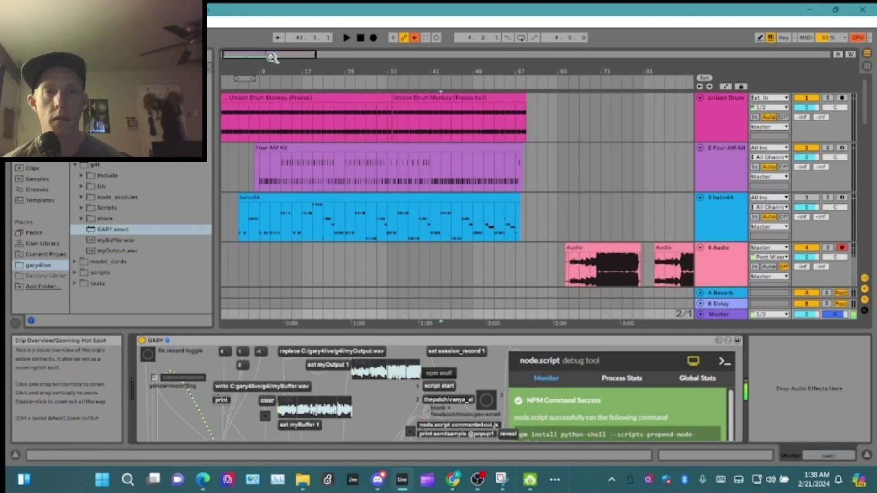
drag(272, 57, 349, 58)
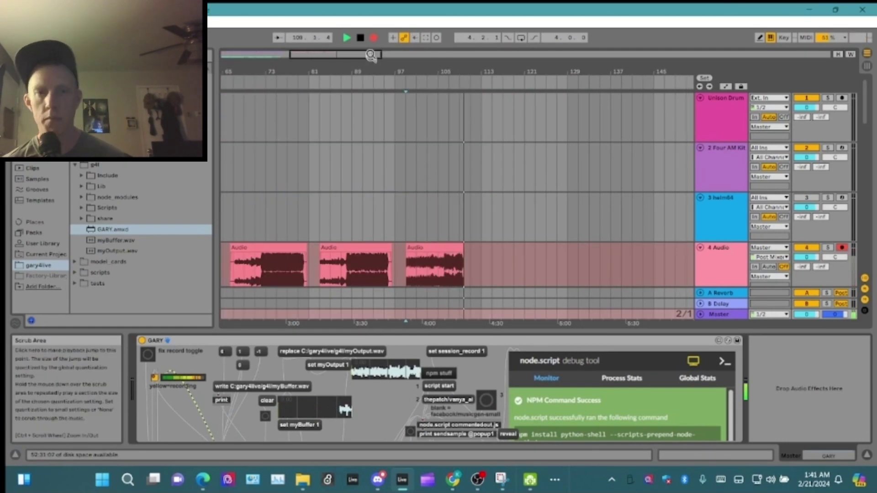
click(361, 37)
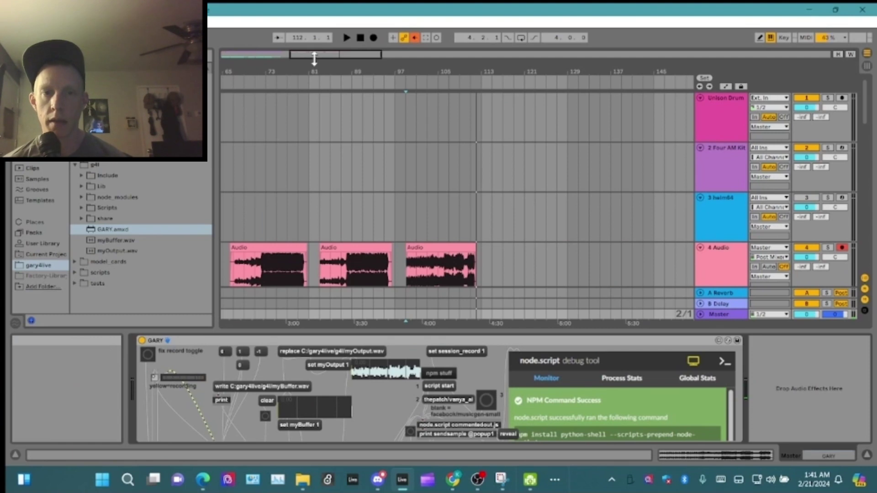
Look over the guitar tracks and the recorded clips on the 4 Audio track across the arrangement
drag(314, 59, 334, 55)
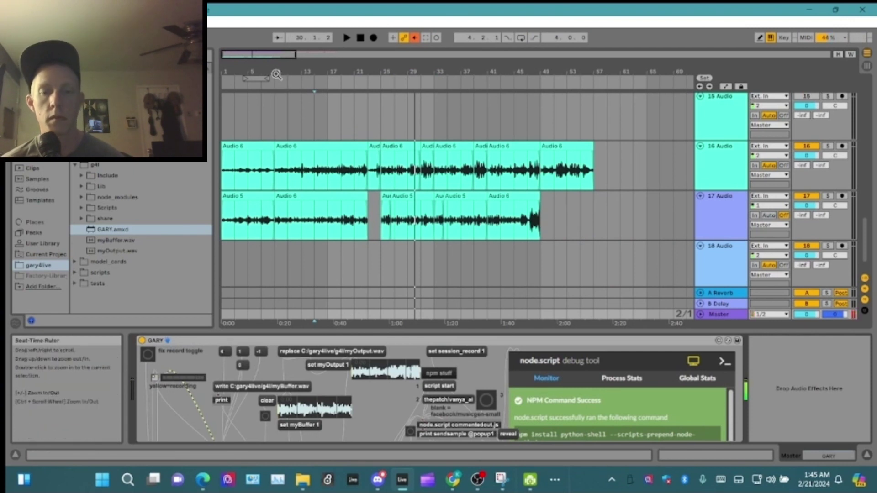
drag(259, 55, 314, 55)
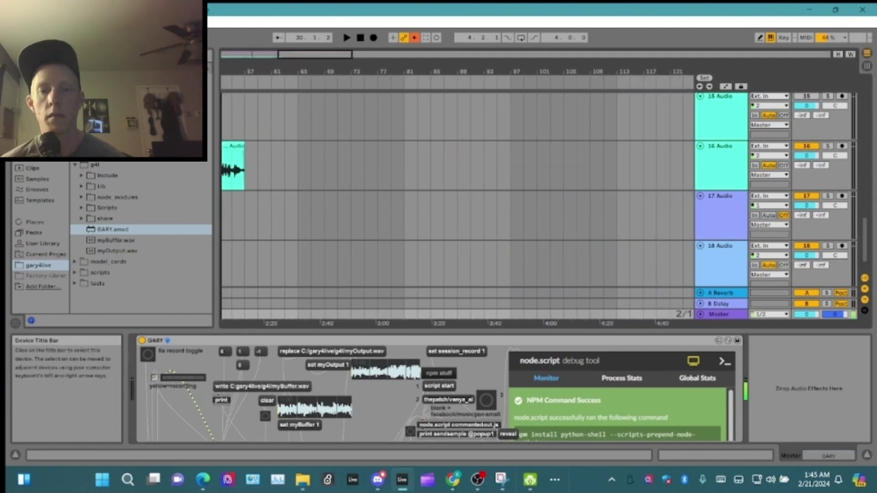
scroll(749, 210, down, 1)
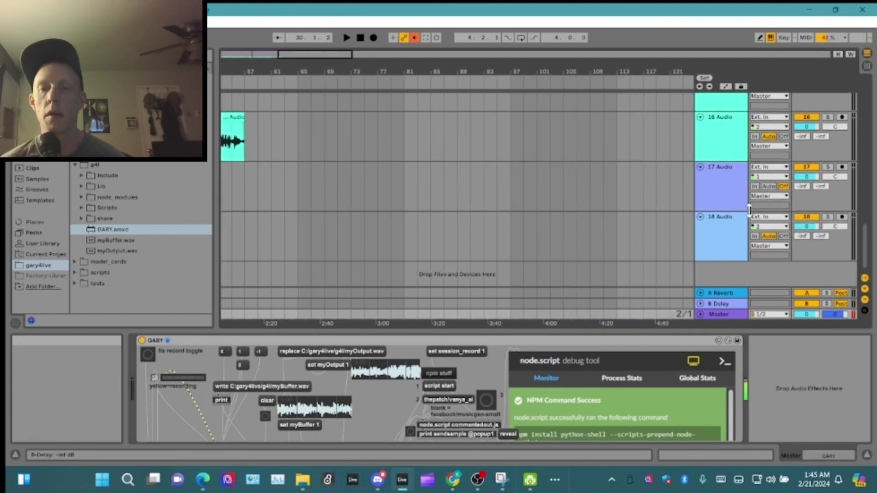
drag(307, 54, 249, 39)
drag(865, 252, 853, 133)
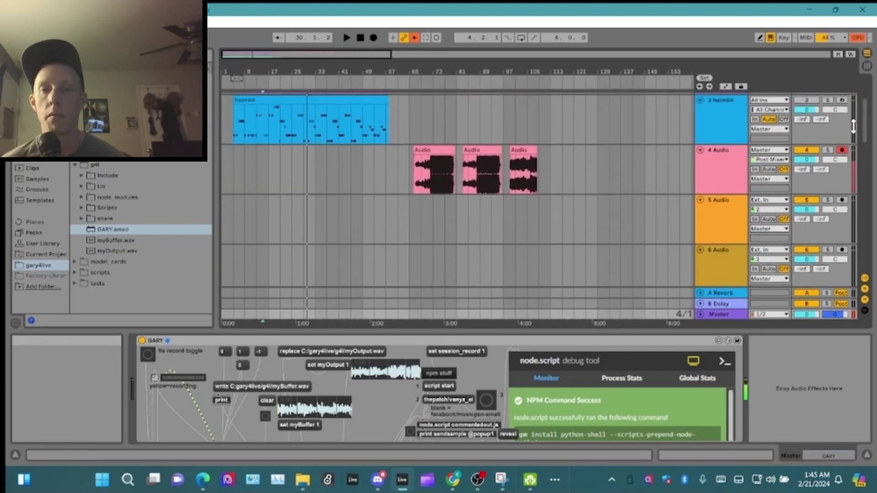
click(243, 341)
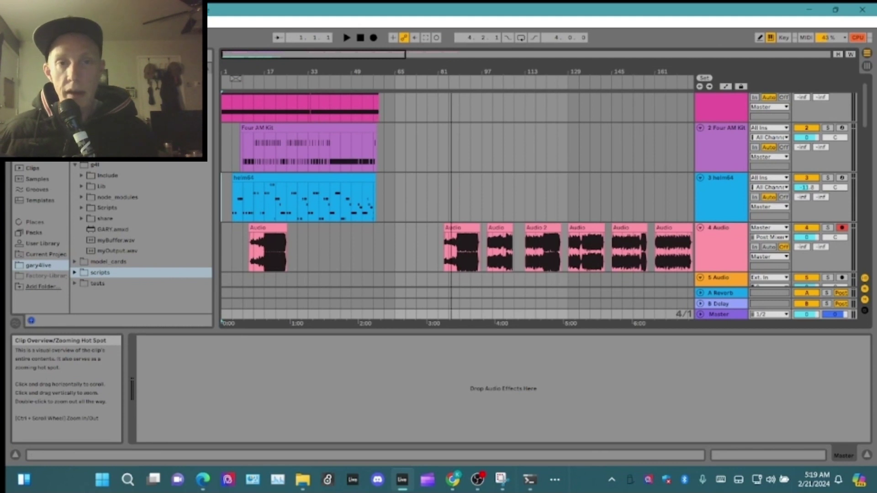
Audition the layered clips on the 4 Audio track at bar 11 and the 5 Audio track at bar 23
drag(314, 61, 259, 53)
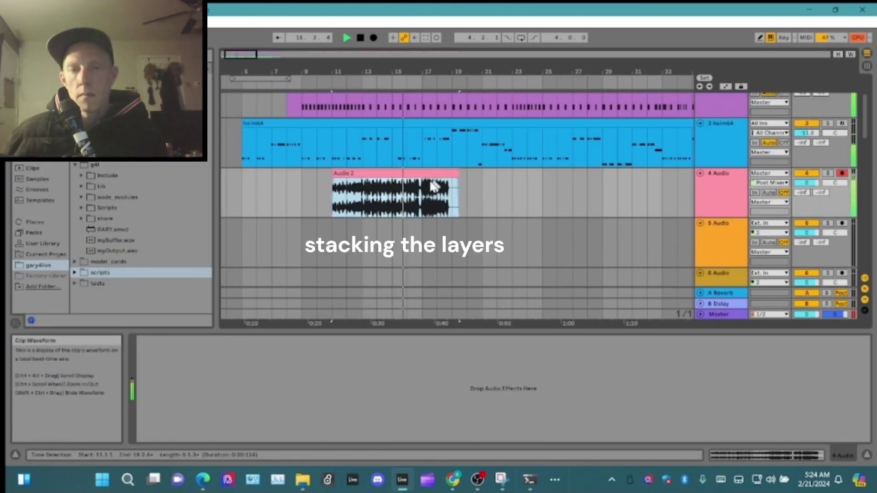
click(391, 206)
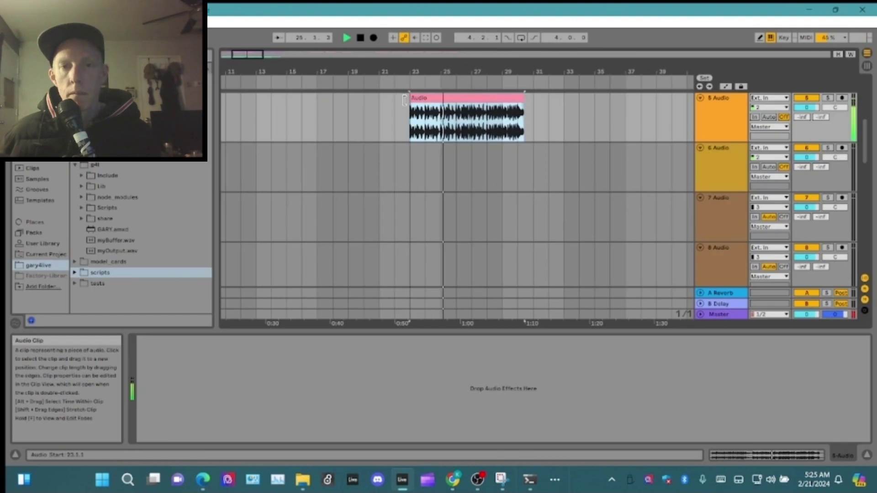
click(410, 105)
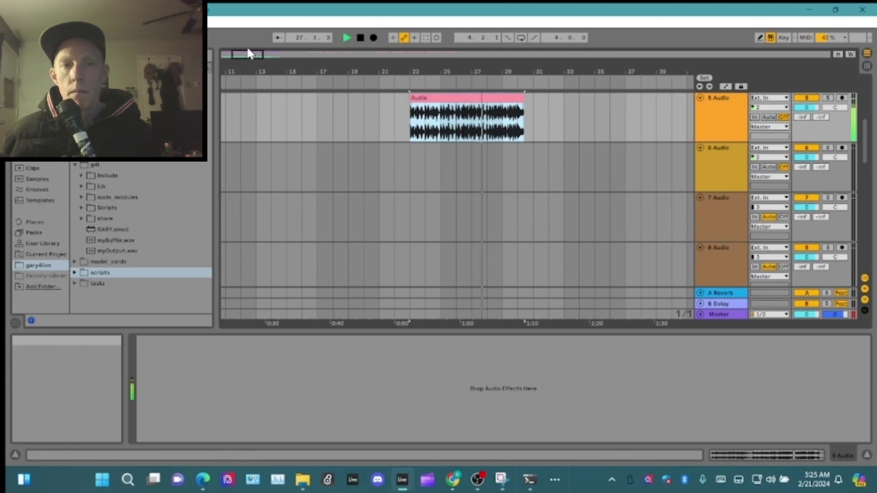
drag(248, 54, 250, 23)
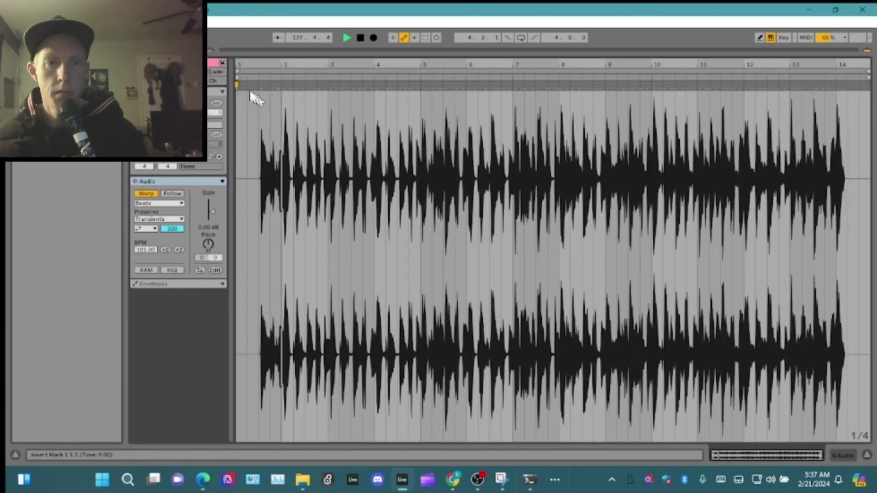
Add a warp marker at the clip's first transient and align that transient with the clip's start at bar 1
double_click(260, 85)
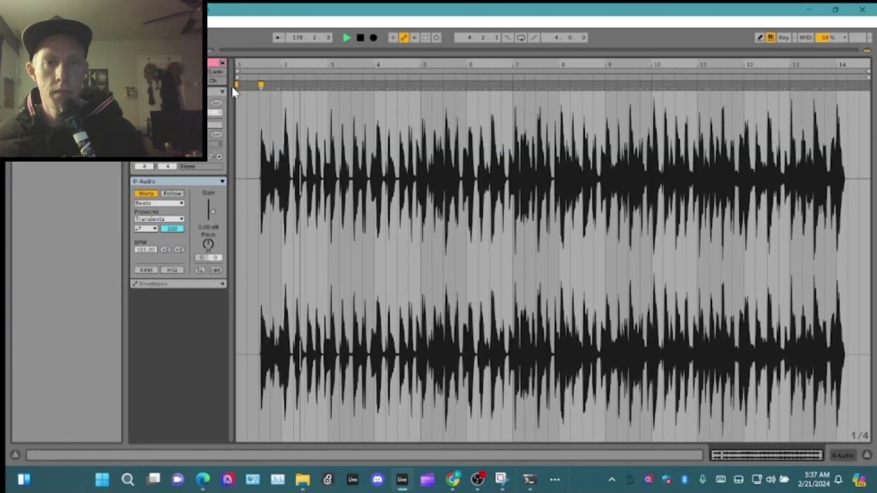
double_click(237, 85)
drag(246, 92, 227, 98)
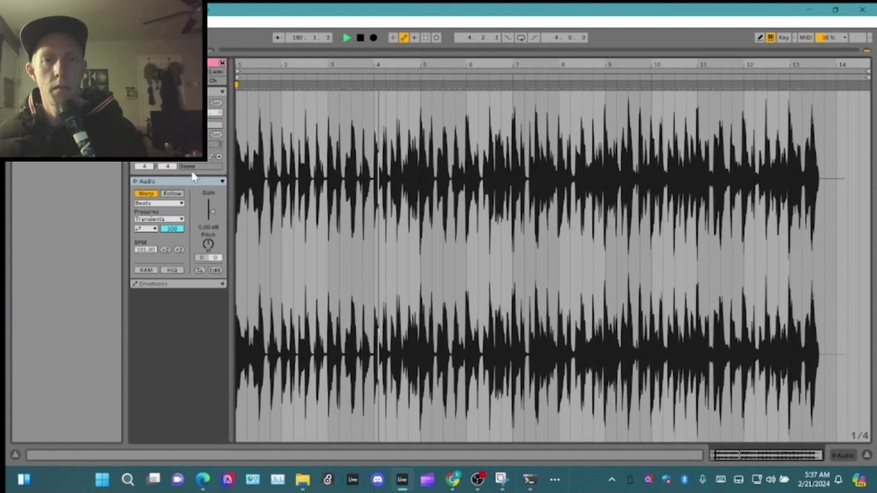
Set the clip's warp mode to Complex and return to the 5 Audio track's device view
click(178, 204)
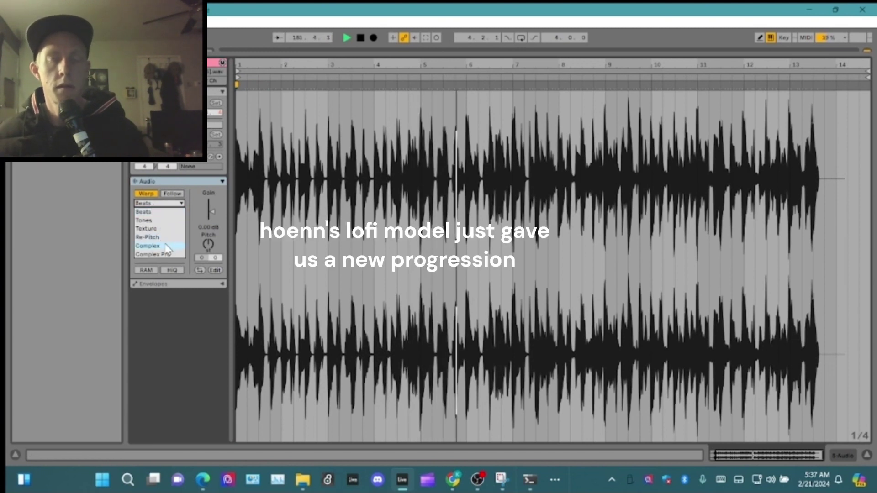
click(151, 245)
click(843, 455)
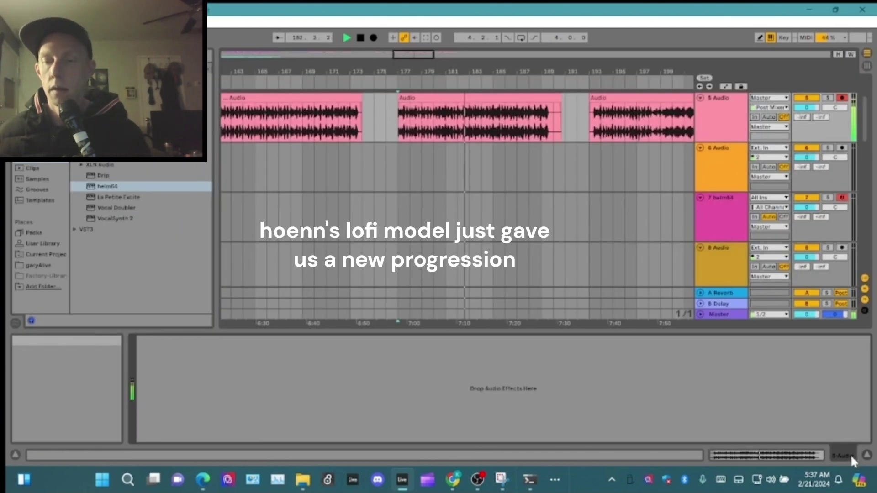
Trim the end of the 5 Audio clip that starts at bar 177 to bar 190 and look over the whole arrangement
drag(560, 98, 551, 98)
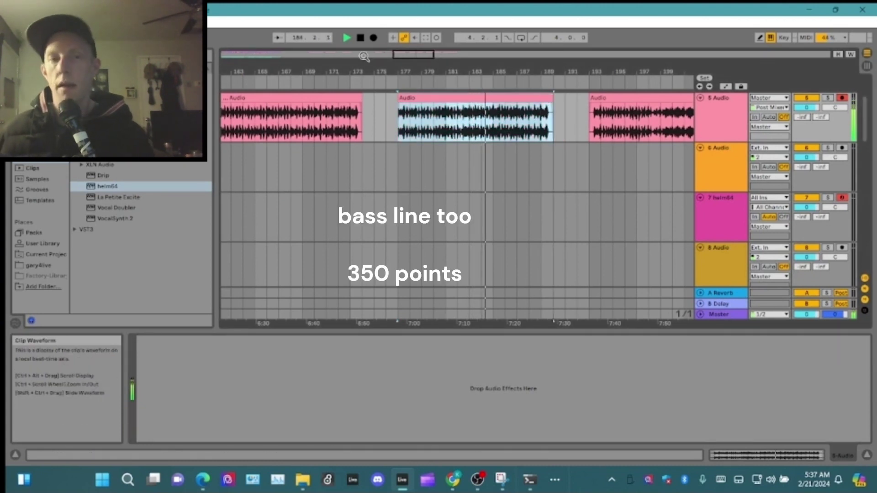
drag(401, 54, 393, 18)
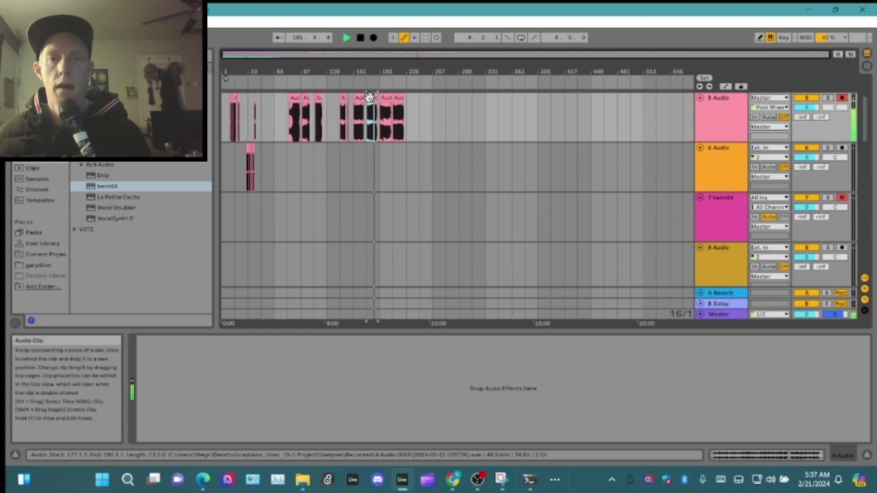
drag(293, 116, 268, 169)
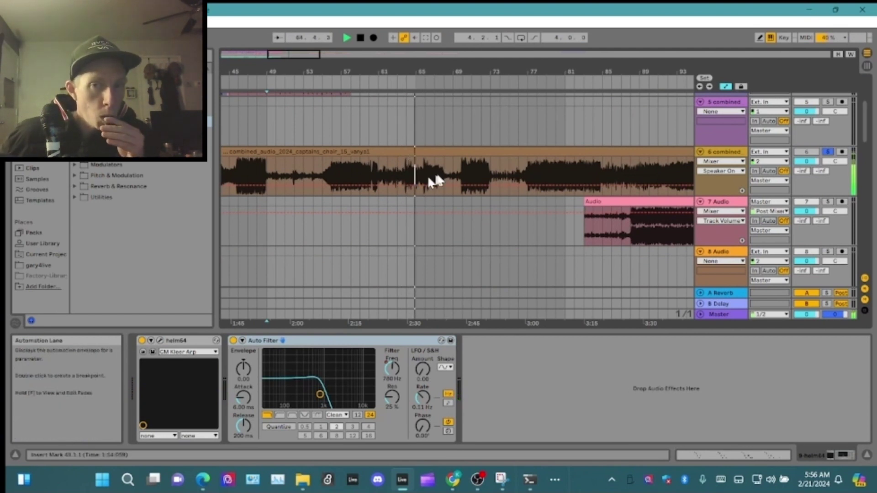
Examine the long combined audio clip on the 6 combined track around bar 63 and the arrangement around it
click(406, 172)
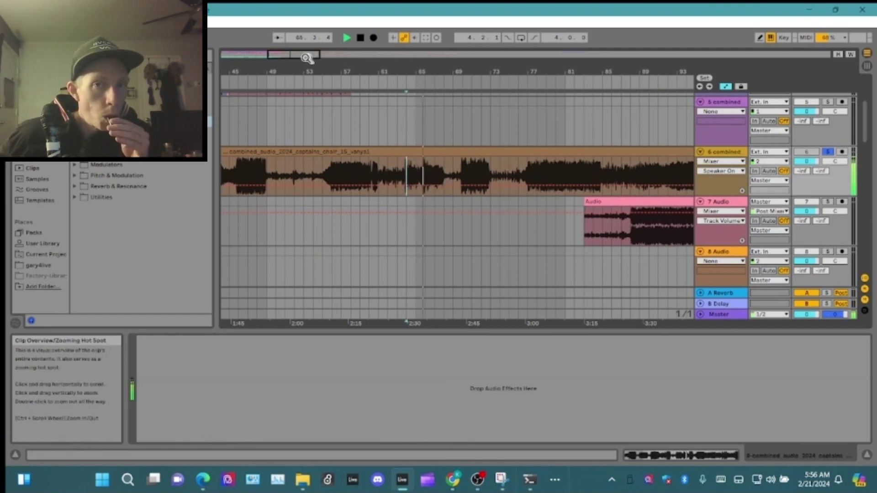
drag(307, 55, 296, 101)
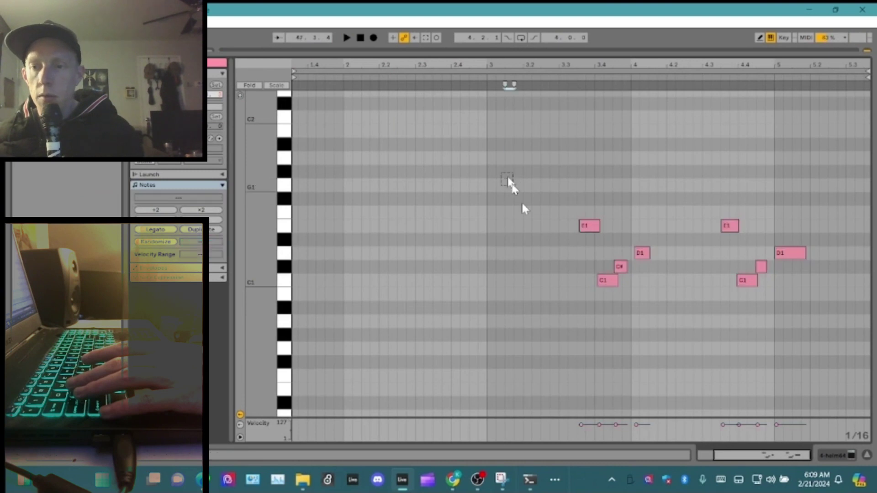
Delete the E1, C1, C#1 and D1 notes around bar 4 of the helm64 clip and play the arrangement from bar 45
drag(620, 301, 643, 307)
key(Delete)
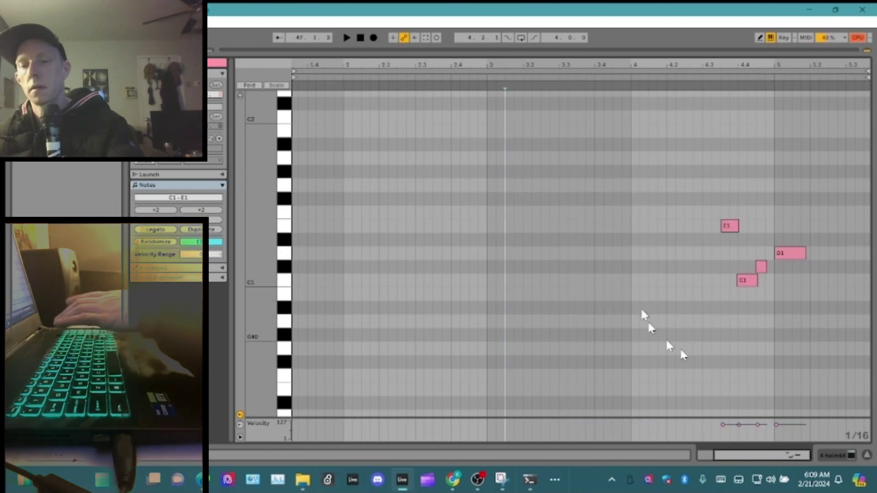
click(834, 456)
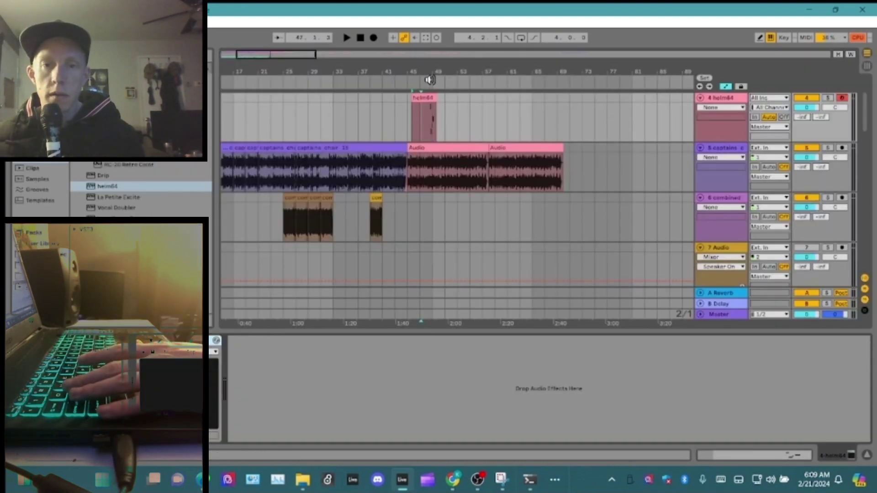
click(410, 85)
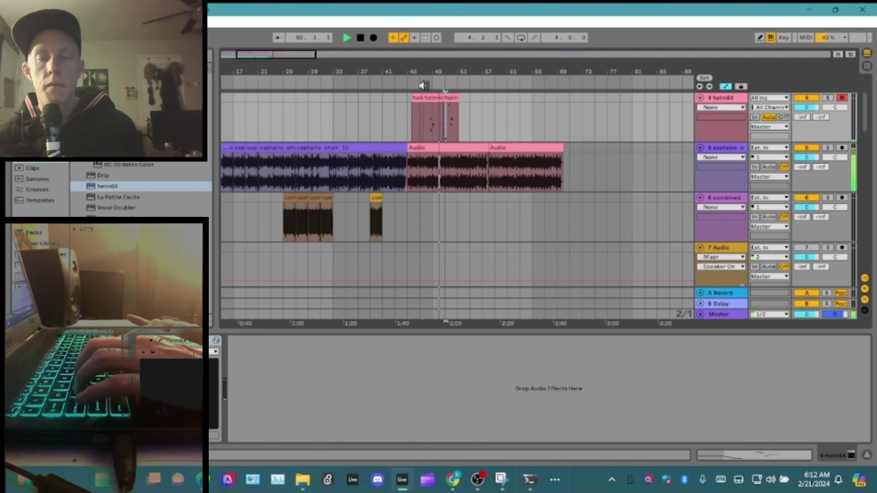
Record synth takes on the 4 helm64 track around bars 51 to 53, stopping and restarting between takes
click(374, 38)
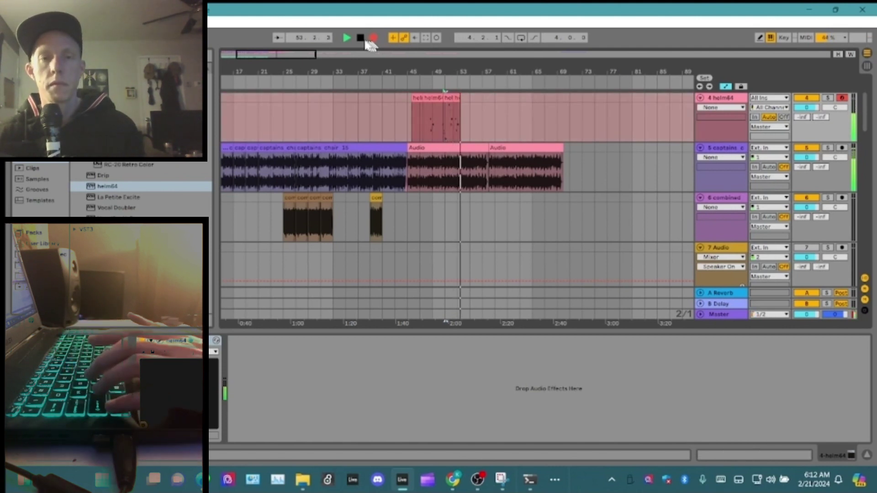
click(359, 38)
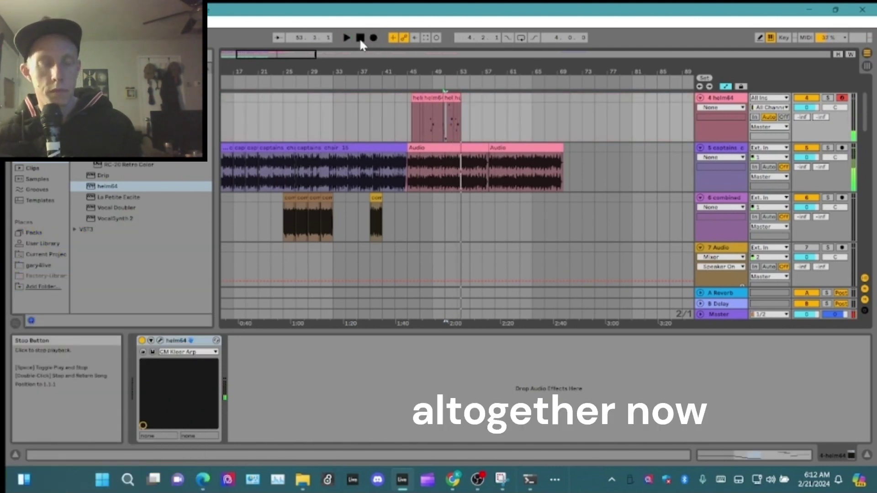
click(374, 38)
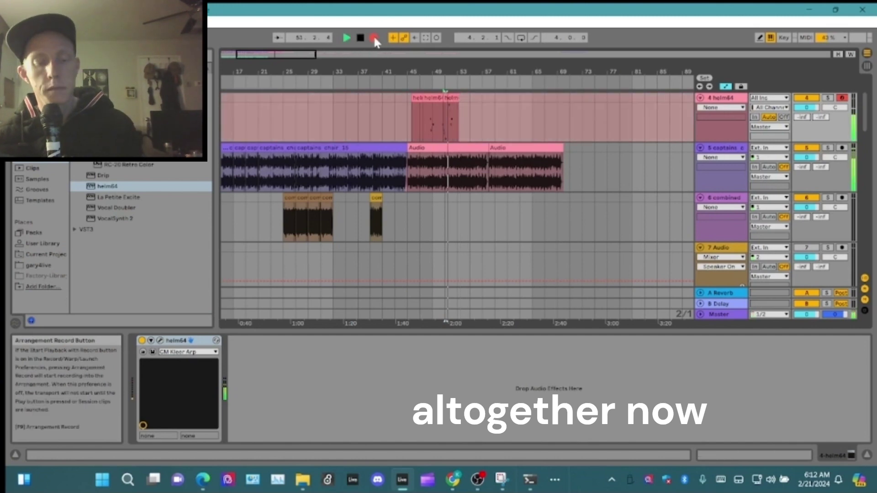
click(361, 37)
click(370, 37)
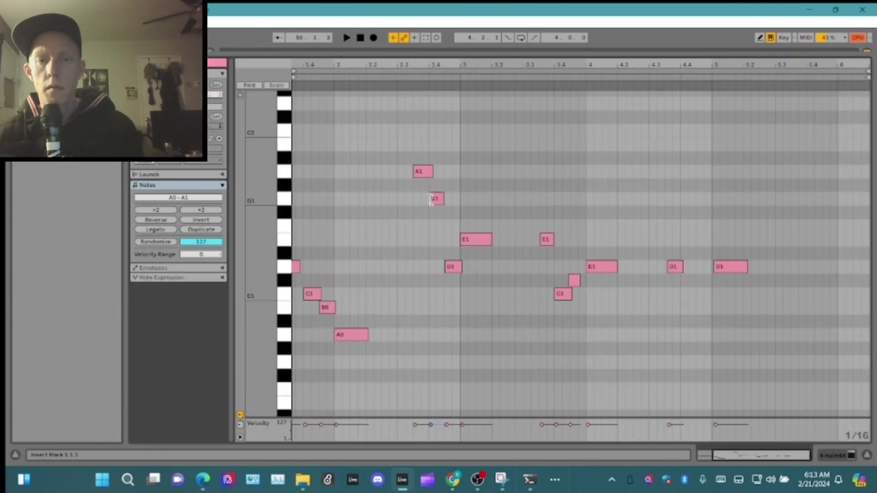
Place D1 notes at bars 1 and 2 and an A0 note at bar 3 of the helm64 clip, and adjust the C#1 before bar 9
click(347, 38)
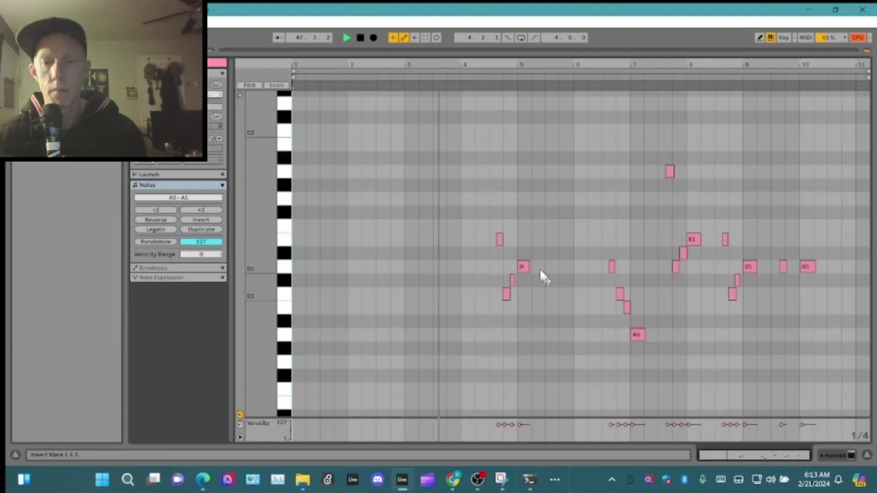
double_click(411, 267)
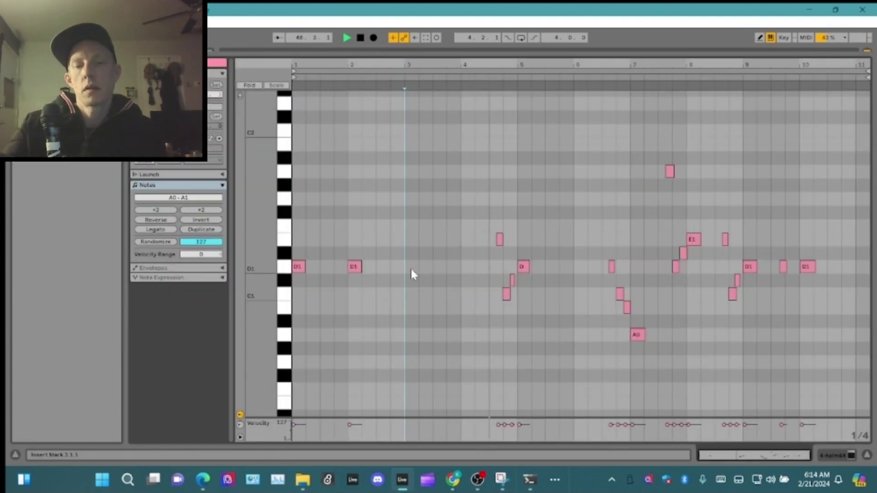
scroll(685, 274, up, 3)
drag(677, 280, 679, 280)
scroll(401, 164, down, 3)
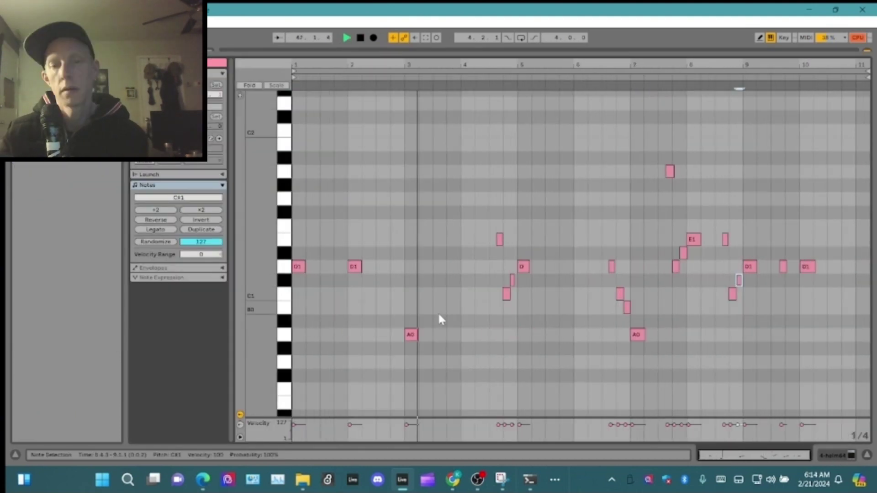
Add an E1 note at bar 4 of the helm64 clip and duplicate the notes starting bars 1 to 4 onto bars 5 to 8
double_click(453, 252)
drag(453, 252, 464, 243)
drag(295, 188, 492, 380)
key(ctrl+d)
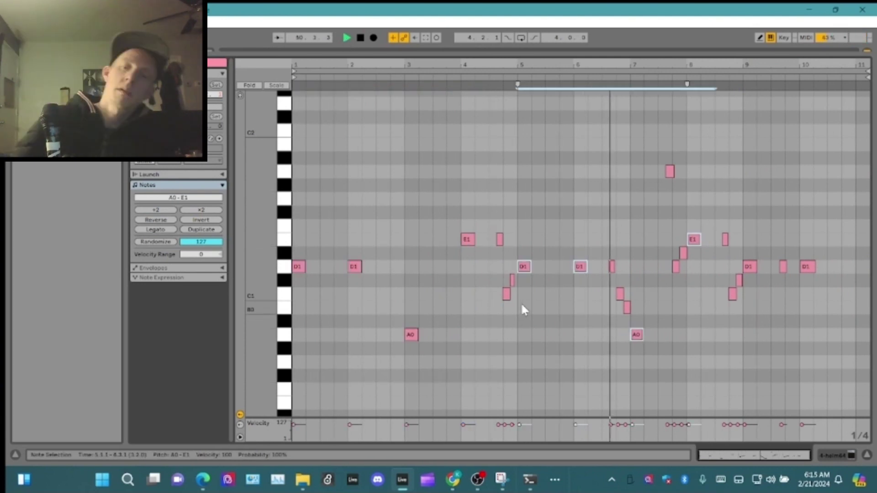
Split the helm64 clip at bars 49 and 53 and duplicate the middle section
click(843, 454)
click(366, 129)
key(ctrl+e)
click(428, 129)
key(ctrl+e)
click(411, 98)
key(ctrl+d)
Step the Helm synth forward through three presets while the bass line plays
click(160, 341)
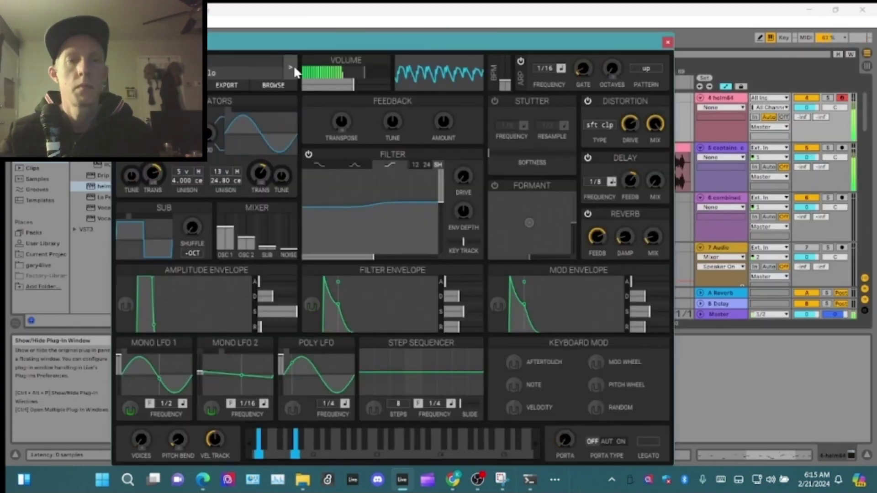
click(292, 68)
click(292, 68)
click(292, 68)
click(667, 42)
Shape Helm's filter with a resonance of 27.33 %, increase its drive and toggle the filter's power
click(159, 341)
drag(341, 232, 392, 232)
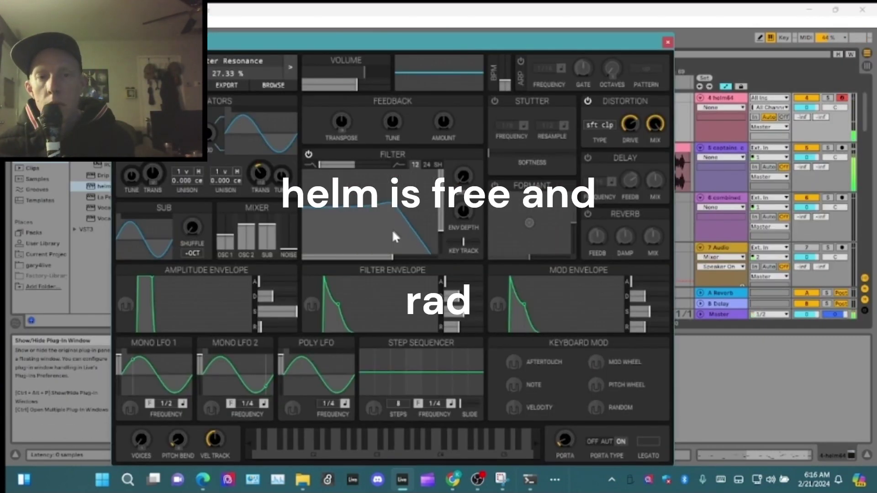
drag(463, 176, 468, 95)
click(309, 155)
click(667, 42)
Check the helm64 clip's notes and the filter drive automation parameter of the 4 helm64 track
double_click(396, 98)
click(835, 455)
click(741, 118)
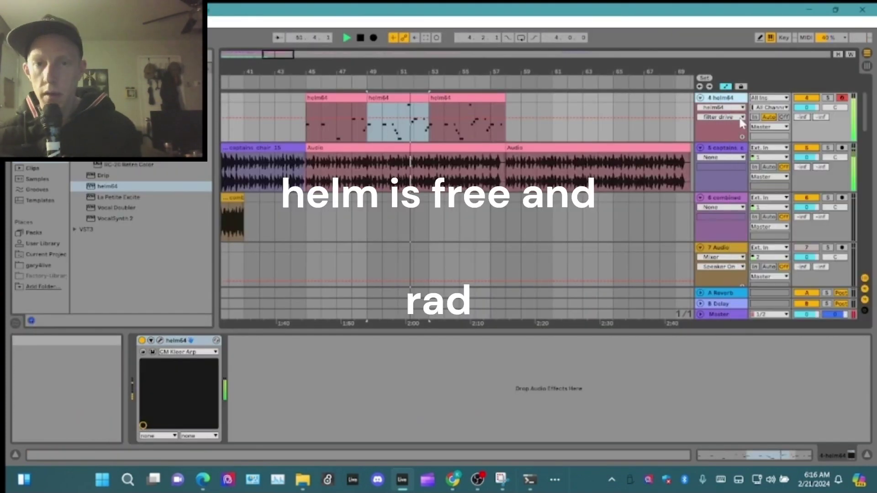
Transpose the descending notes from bar 6.3 to 7 of the second helm64 clip up an octave to D2, C2, B1 and A1
double_click(396, 98)
drag(548, 250, 610, 340)
drag(551, 293, 551, 129)
click(743, 239)
drag(534, 267, 535, 160)
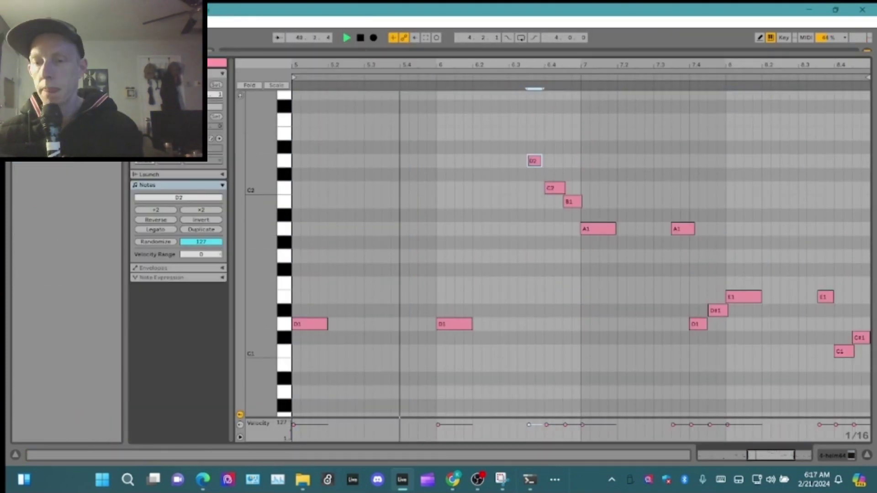
click(617, 260)
click(845, 456)
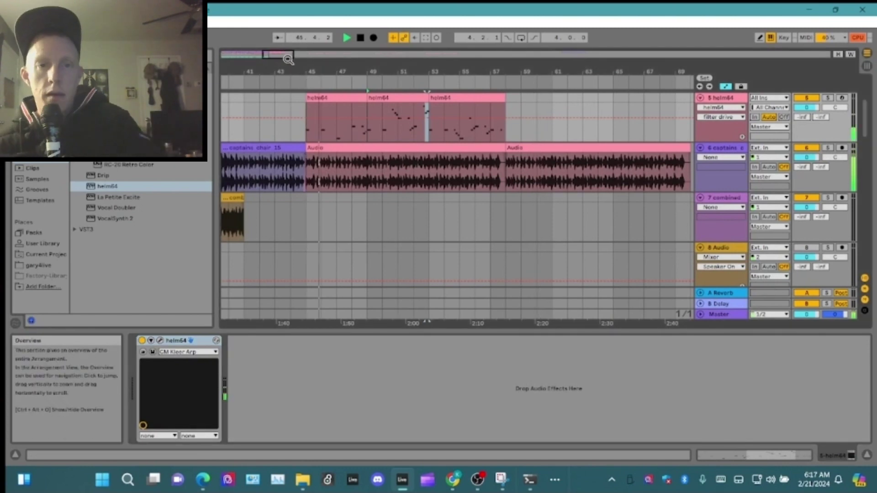
Raise the A0 note at bar 3 of the first helm64 clip to A1 and play it back
double_click(335, 98)
click(736, 240)
drag(596, 335, 596, 172)
click(347, 41)
Move the E1, C1 and C#1 notes at the end of bar 4 in the first helm64 clip up about an octave
drag(867, 308, 824, 240)
click(857, 280)
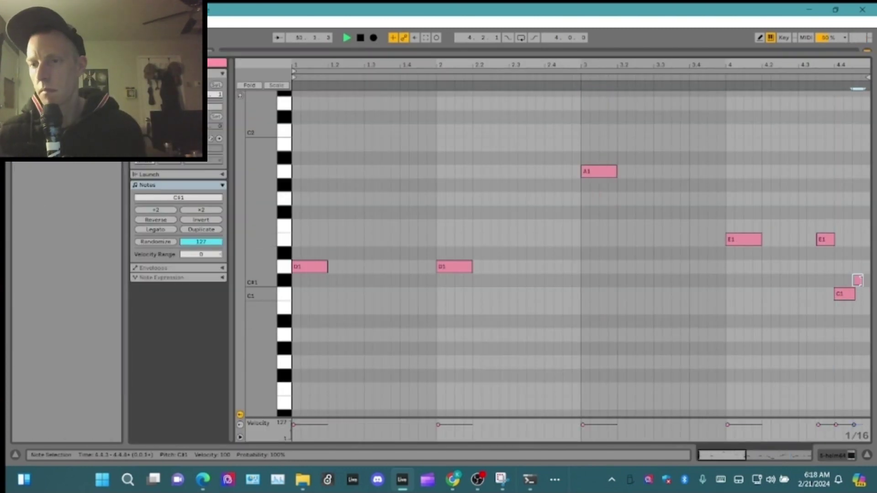
drag(867, 308, 824, 240)
drag(824, 240, 826, 99)
click(846, 456)
Duplicate the second helm64 clip to bar 53 on the 5 helm64 track
click(394, 99)
key(ctrl+d)
Lower the 5 helm64 track's volume to -5.1 dB and solo the 4 helm64 track
scroll(480, 160, up, 3)
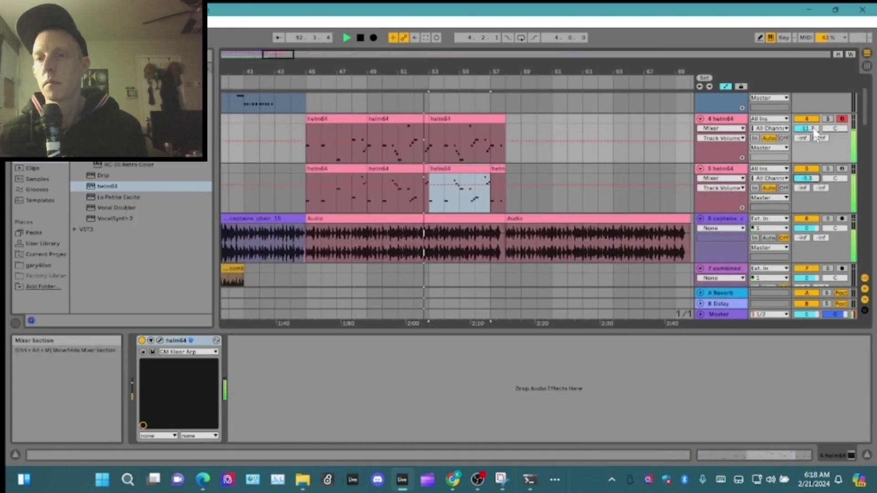
drag(806, 178, 806, 192)
click(828, 119)
Browse Helm's Bass presets for the soloed 4 helm64 track and replay from bar 49
click(160, 341)
click(273, 86)
click(257, 114)
scroll(460, 249, down, 10)
click(667, 42)
click(371, 77)
Try the following four Helm presets one after another on the soloed 4 helm64 track during playback
click(160, 341)
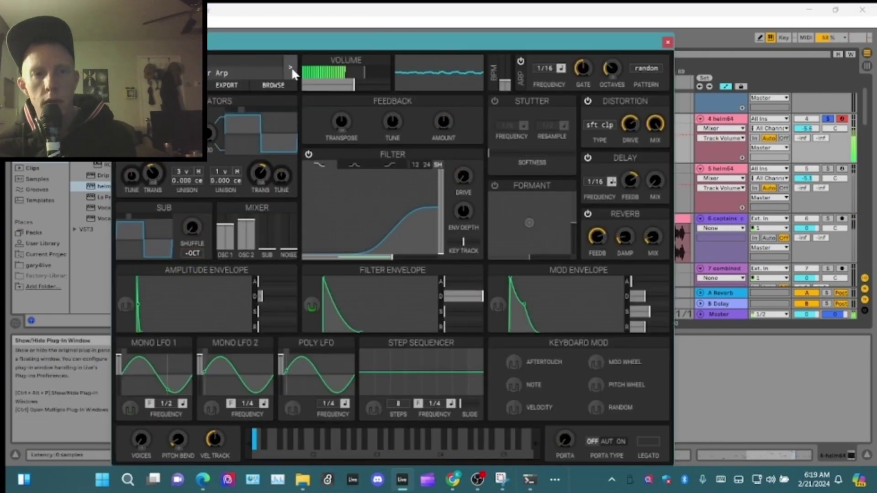
click(290, 68)
drag(365, 42, 363, 94)
click(369, 78)
click(287, 120)
click(287, 120)
click(287, 119)
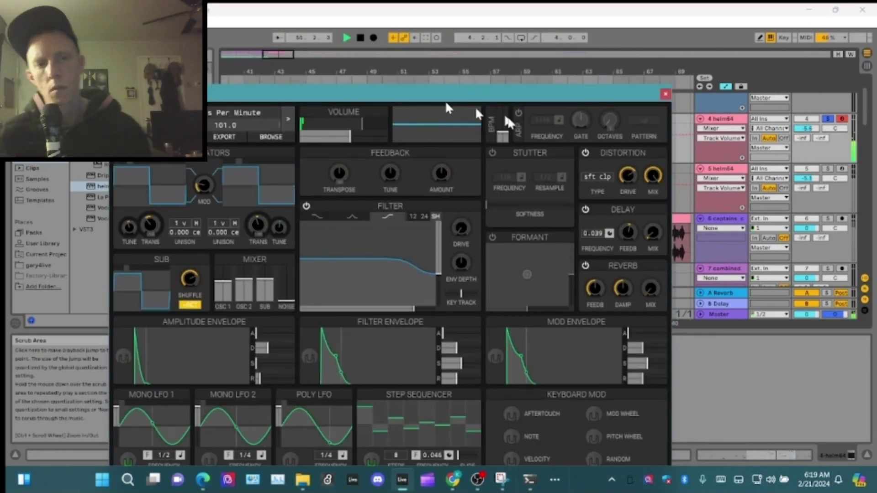
click(665, 94)
Transpose all notes of the 4 helm64 clip up an octave and unsolo the track
double_click(319, 119)
key(ctrl+a)
drag(297, 266, 295, 104)
click(833, 455)
click(828, 98)
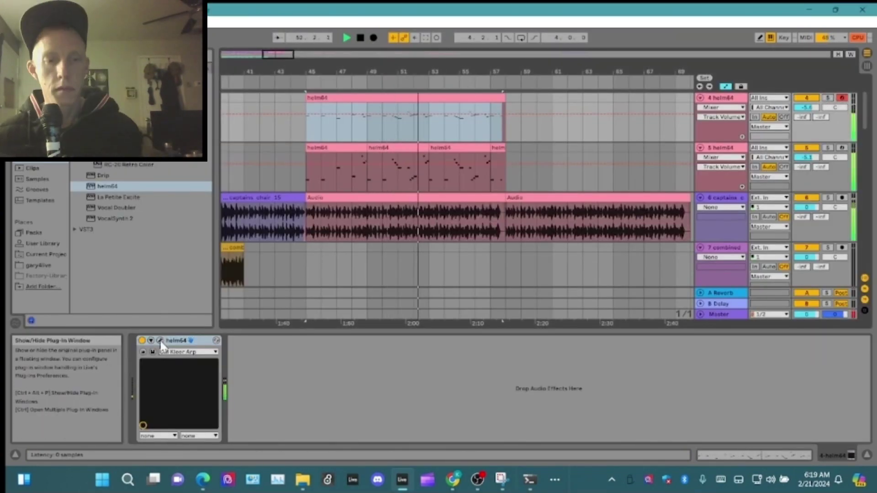
Try several presets from Helm's factory Bass folder on the 4 helm64 track, up to COA Terror Bass 2
click(160, 341)
click(271, 85)
click(257, 214)
click(411, 167)
click(434, 304)
drag(503, 42, 496, 95)
scroll(411, 274, down, 4)
click(399, 306)
click(411, 356)
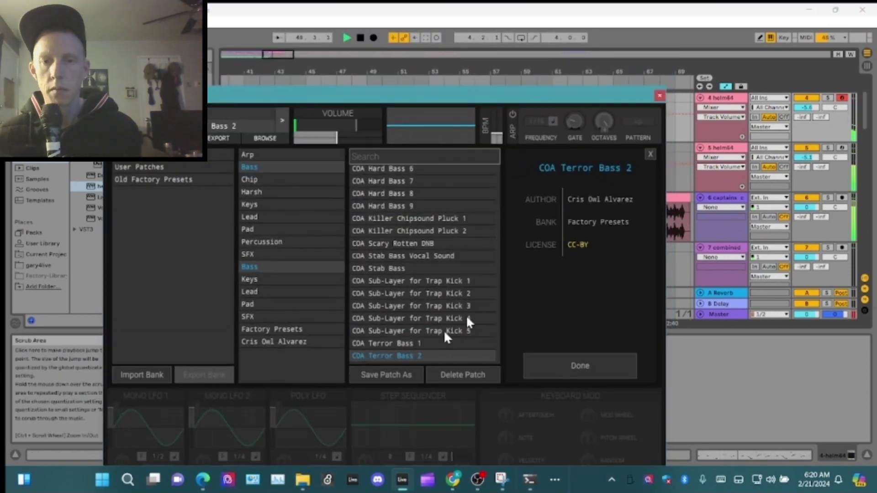
Try more presets further down Helm's Bass list, up to MT Spectrum, and leave the synth's preset browser
scroll(425, 297, down, 5)
click(407, 249)
scroll(402, 334, down, 2)
click(399, 321)
click(389, 294)
click(347, 38)
scroll(393, 292, down, 1)
click(389, 287)
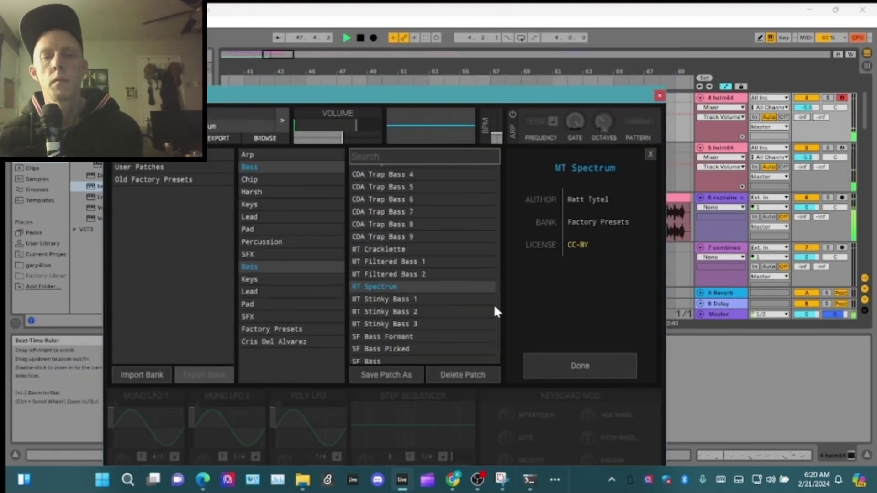
click(660, 96)
Open the 4 helm64 clip, select all of its notes and return to the track's device view
double_click(322, 98)
key(ctrl+a)
click(847, 454)
Try the COA Scary Rotten DNB preset and a COA Sub-Layer preset on the 4 helm64 track
click(174, 353)
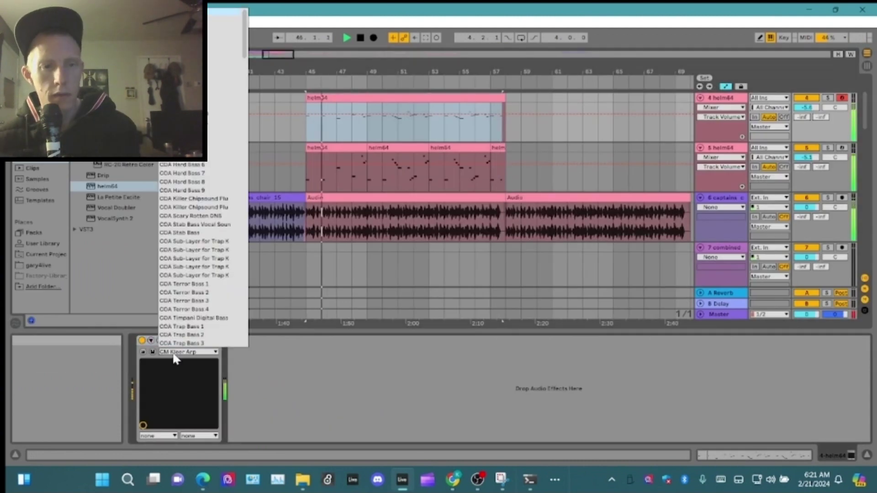
click(201, 215)
click(189, 353)
click(184, 122)
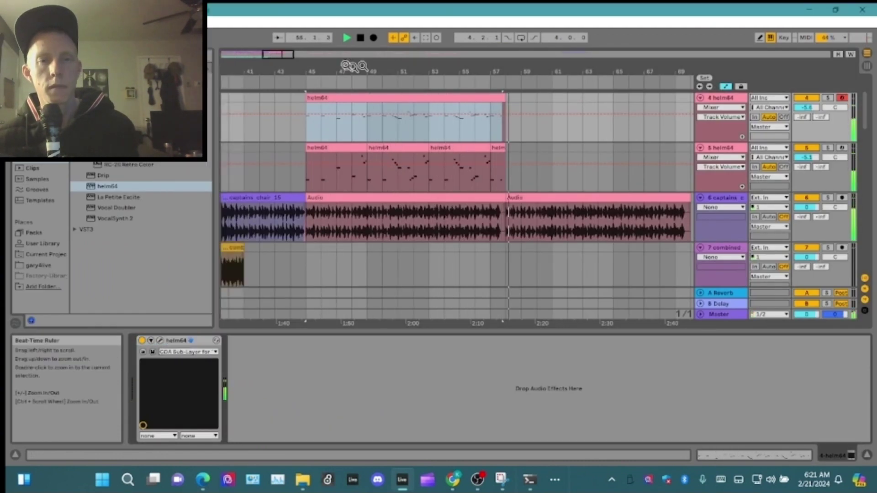
Try another Helm preset on the 4 helm64 track and settle on SF Double Bass
click(179, 354)
click(196, 268)
click(188, 352)
click(211, 344)
Play the section back, raise the 4 helm64 track's volume and select the 5 helm64 track
click(348, 38)
drag(807, 107, 807, 98)
click(820, 182)
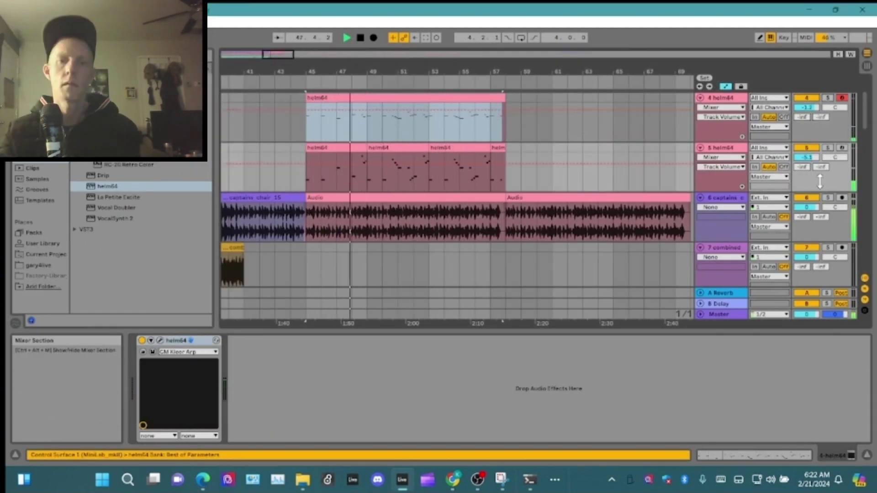
Arm the 3 Four AM Kit track and replace its drum kit with Clint West Kit.adg
scroll(820, 181, up, 3)
click(842, 159)
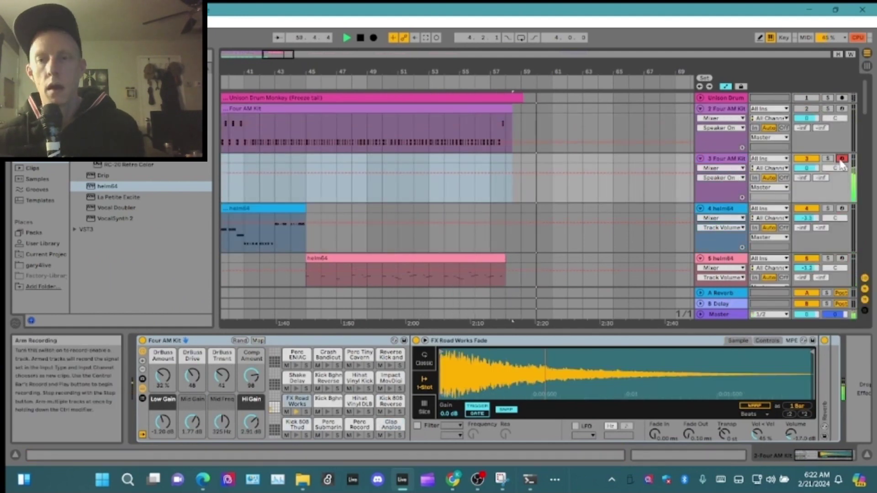
click(35, 104)
double_click(115, 303)
Record a drum part with the Clint West Kit after starting from bar 45, and replay it from about bar 48
click(306, 83)
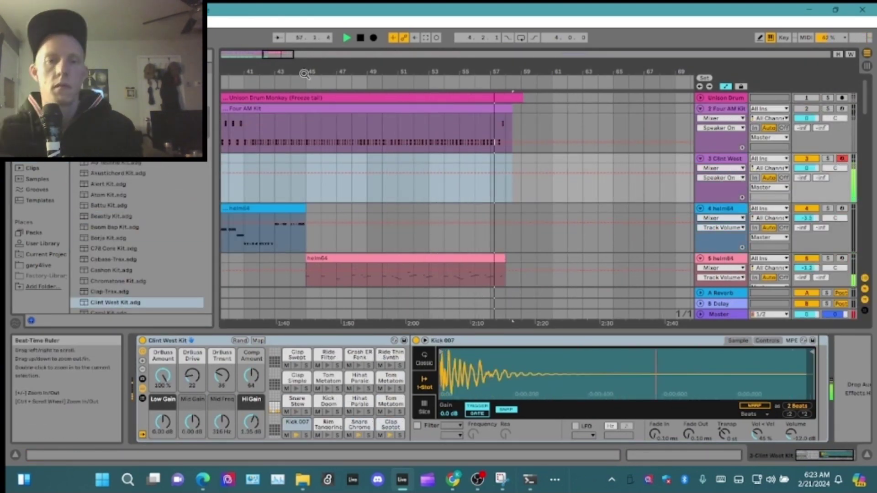
click(374, 38)
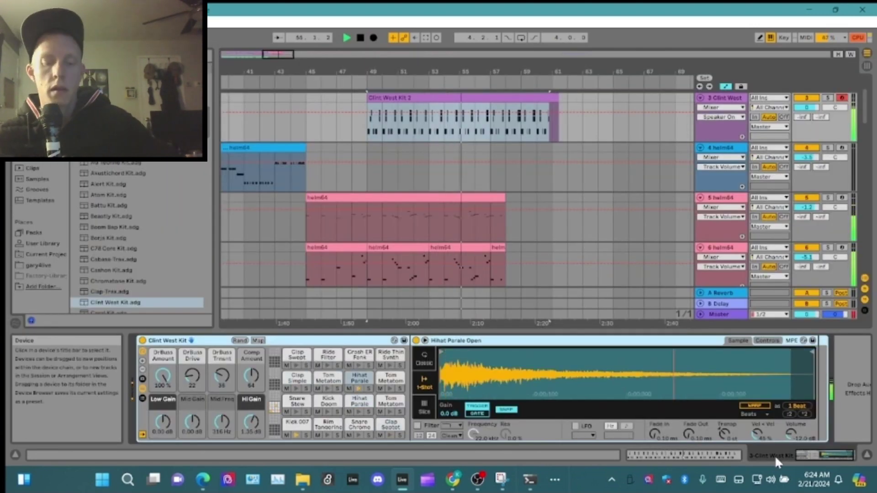
click(353, 84)
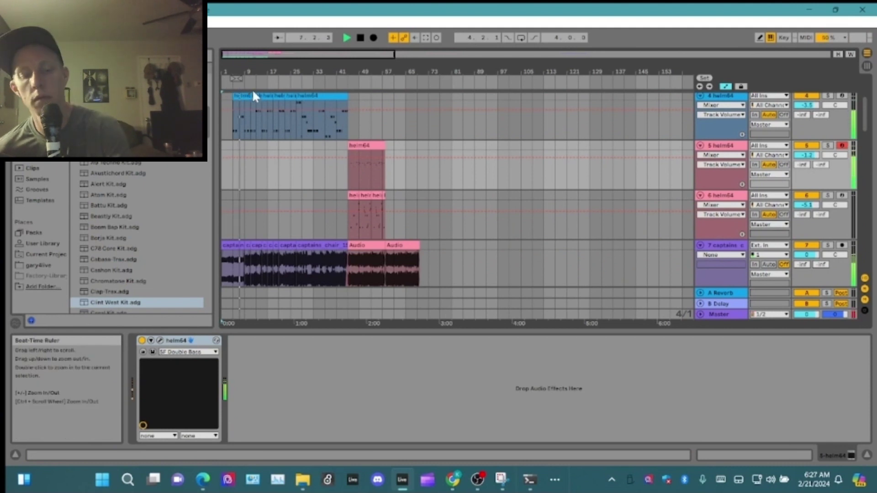
click(243, 155)
click(372, 39)
key(space)
key(ctrl+z)
Record a bass part on the 5 helm64 track starting from about bar 13
drag(310, 54, 308, 69)
click(286, 165)
click(373, 39)
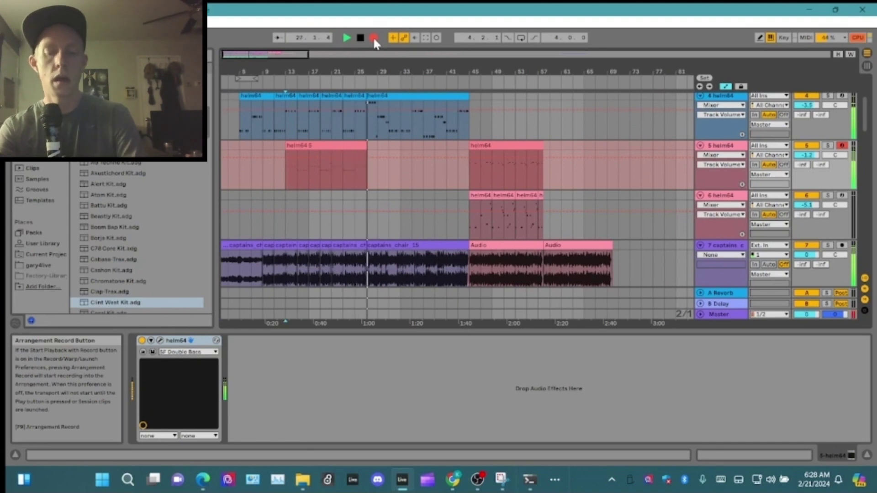
key(space)
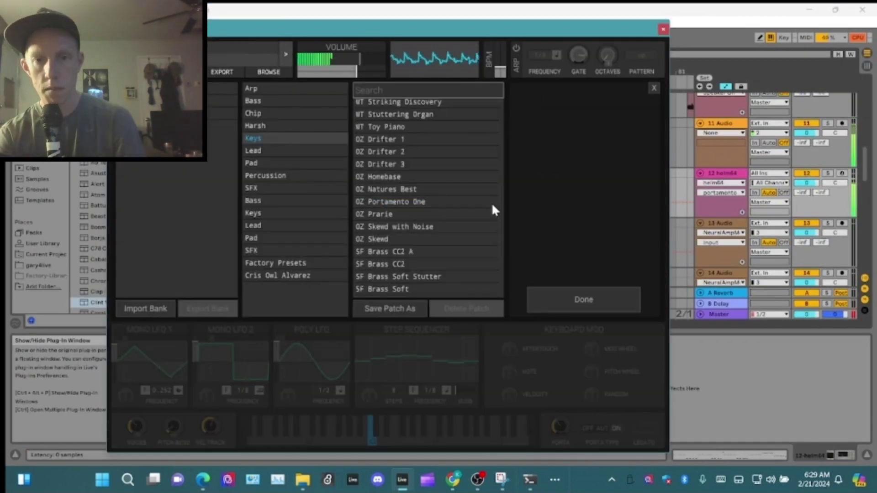
Load another Keys preset in the 12 helm64 track's Helm synth and return to the 6 helm64 track
scroll(491, 202, down, 3)
click(390, 225)
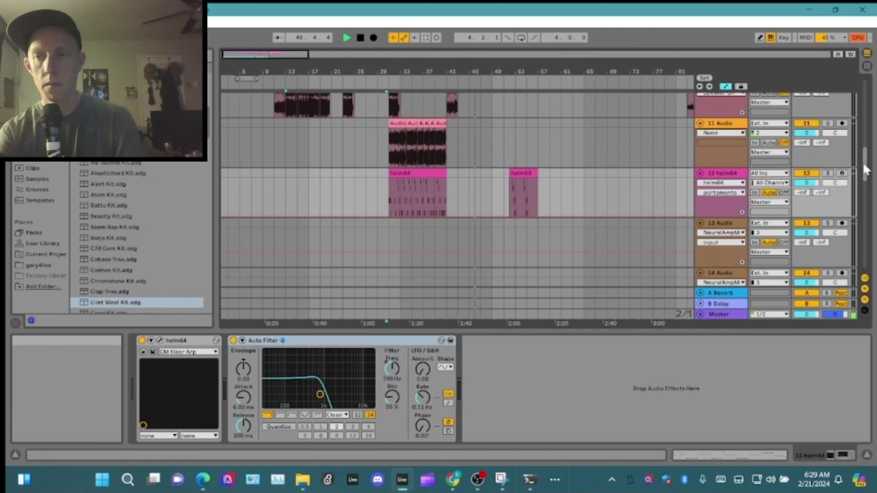
drag(863, 161, 858, 126)
click(504, 129)
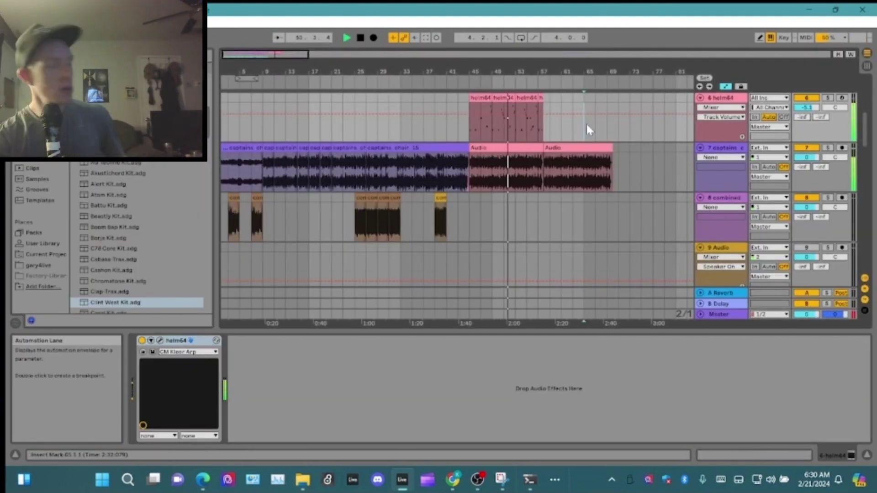
Duplicate the selected section of the helm64 clip twice on the 12 helm64 track, around bar 58
click(441, 204)
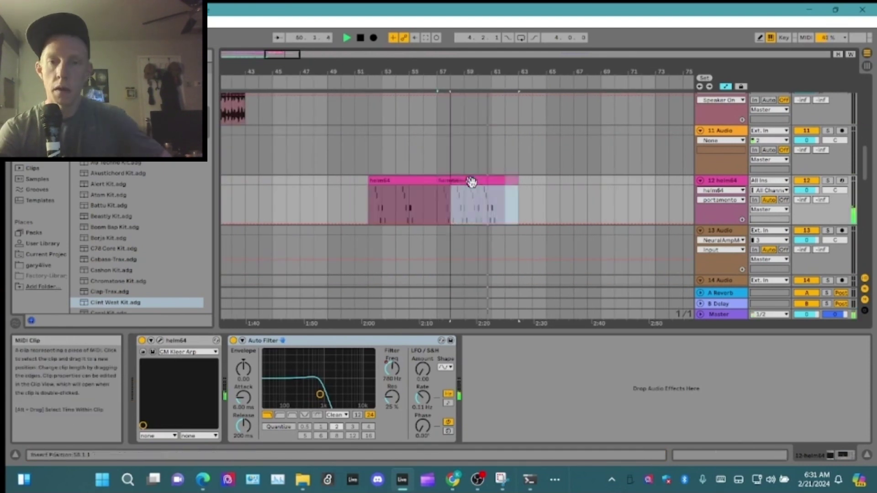
key(ctrl+d)
key(ctrl+d)
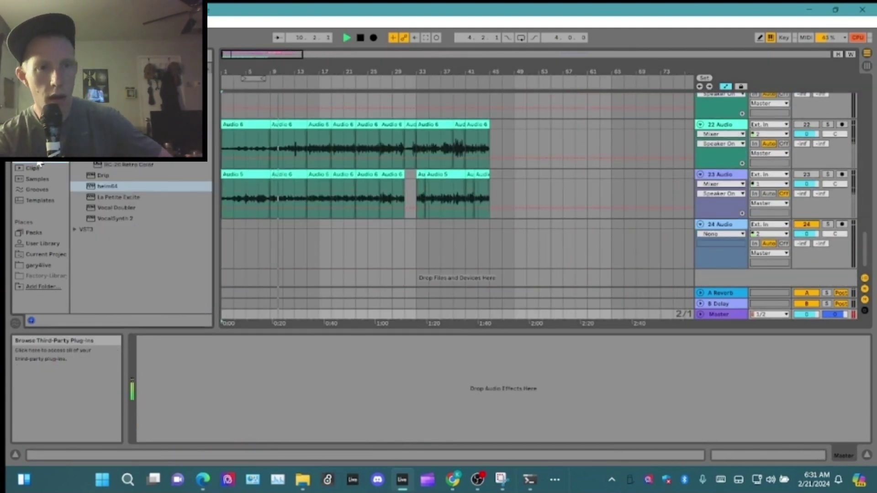
Delete the extra selected clip on the 8 combined track and duplicate the four clips between bars 25 and 33
scroll(857, 95, up, 10)
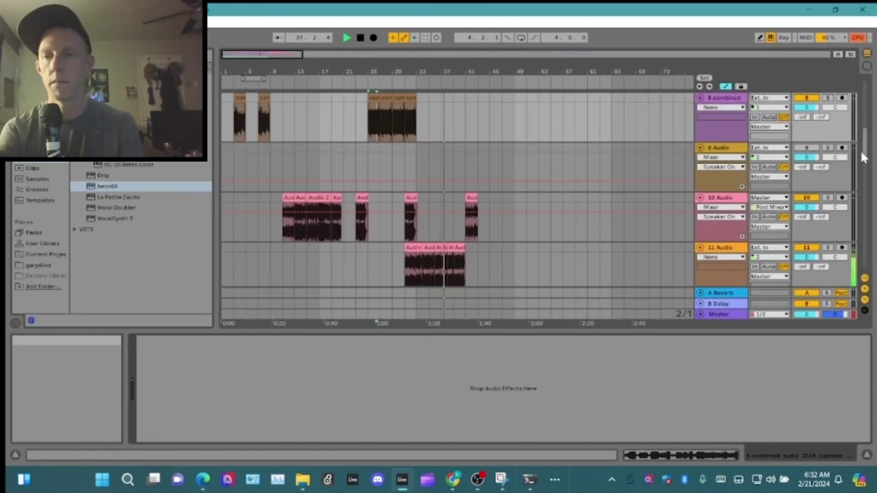
scroll(859, 150, up, 3)
scroll(336, 177, up, 2)
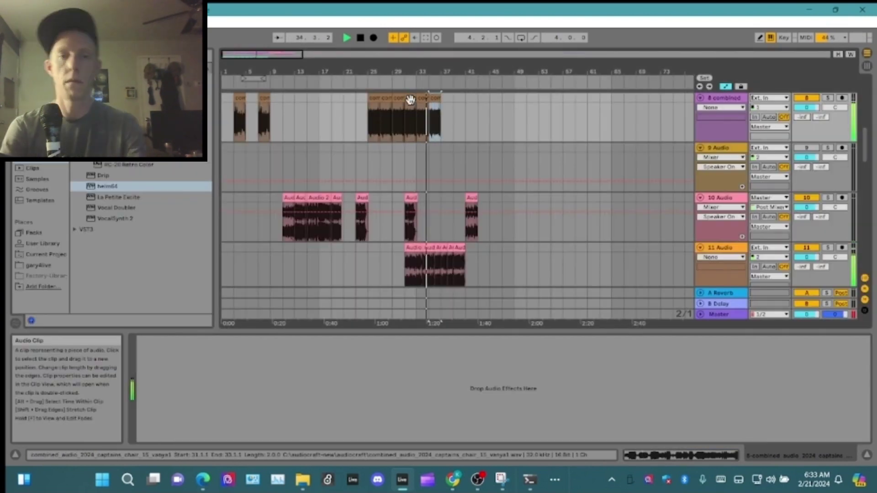
key(Delete)
click(410, 99)
shift+click(374, 98)
key(ctrl+d)
Solo the 8 combined track, delete the copied clips and duplicate the four clips from bar 25 again
click(828, 98)
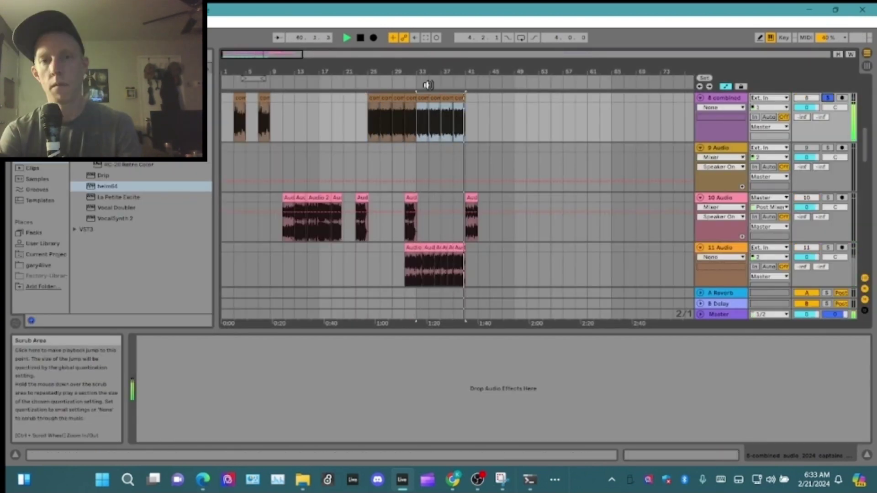
key(Delete)
click(373, 99)
shift+click(410, 99)
key(ctrl+d)
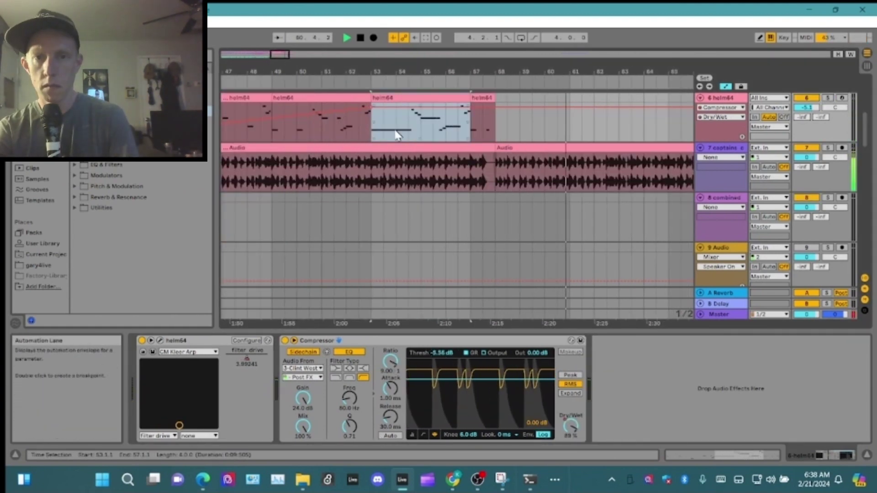
Extend the 6 helm64 part by duplicating its selection and copying the two clips from bar 53 to bar 61
key(ctrl+d)
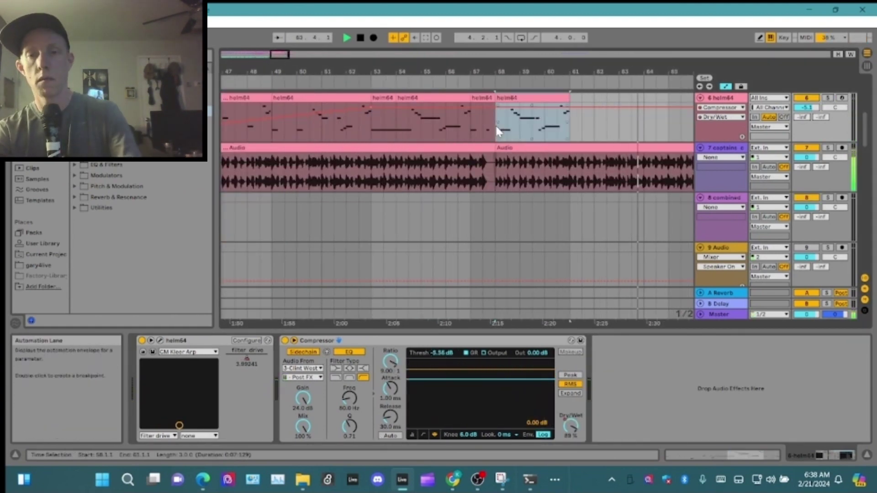
click(382, 97)
shift+click(407, 98)
drag(407, 98, 606, 98)
Play the arrangement back from about bar 45 and check the lower tracks using solo
scroll(534, 152, down, 5)
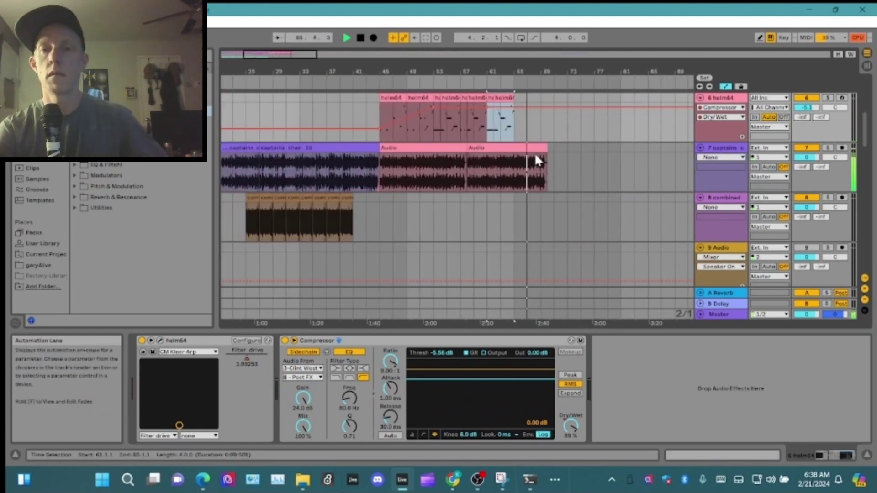
scroll(687, 165, up, 5)
click(378, 80)
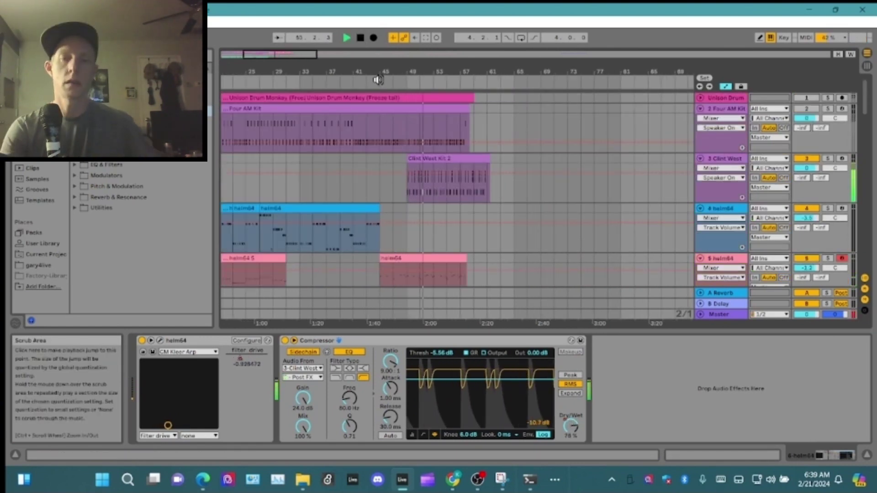
scroll(828, 185, down, 10)
click(828, 185)
scroll(829, 185, down, 4)
click(824, 149)
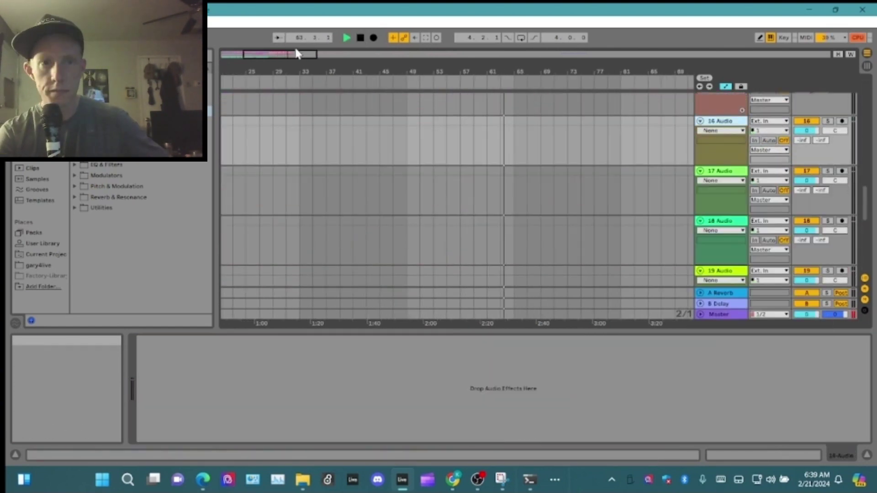
Play the whole arrangement from the beginning and review all tracks down to 24 Audio
double_click(297, 54)
scroll(320, 146, up, 15)
double_click(360, 38)
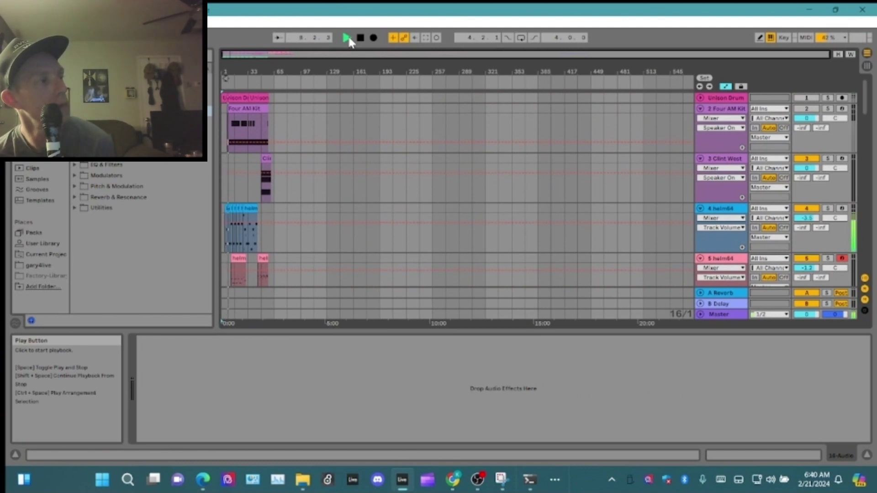
scroll(828, 191, down, 18)
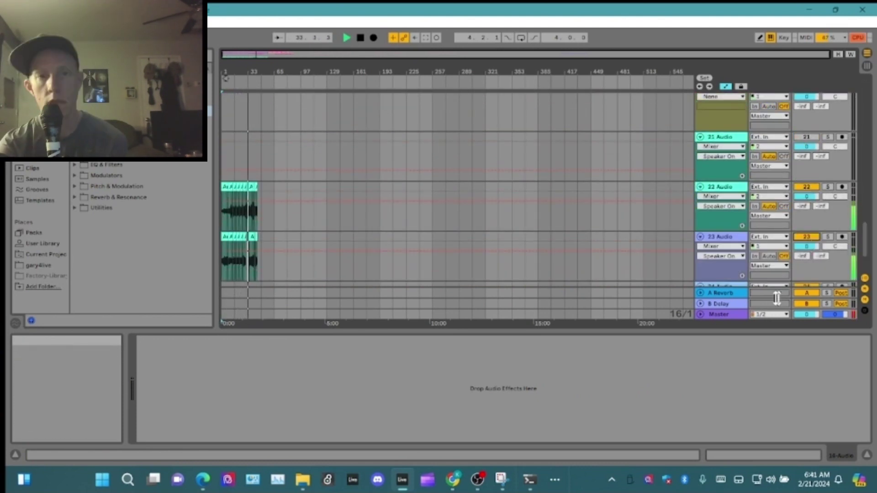
scroll(775, 274, down, 3)
Find Ozone 10 Vintage Limiter among the iZotope, Inc. plug-ins, add it to the Master track and close its window
click(720, 118)
click(40, 157)
click(719, 167)
drag(307, 54, 309, 56)
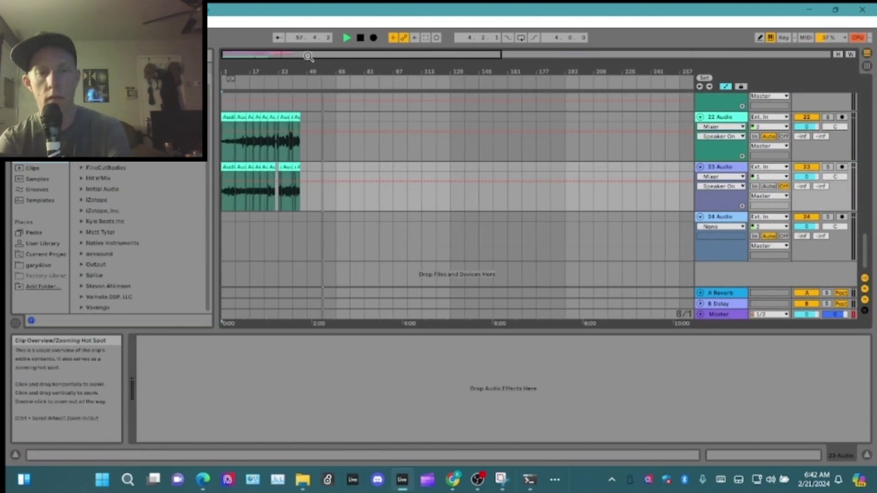
click(719, 315)
click(82, 201)
drag(208, 142, 207, 192)
drag(147, 259, 189, 405)
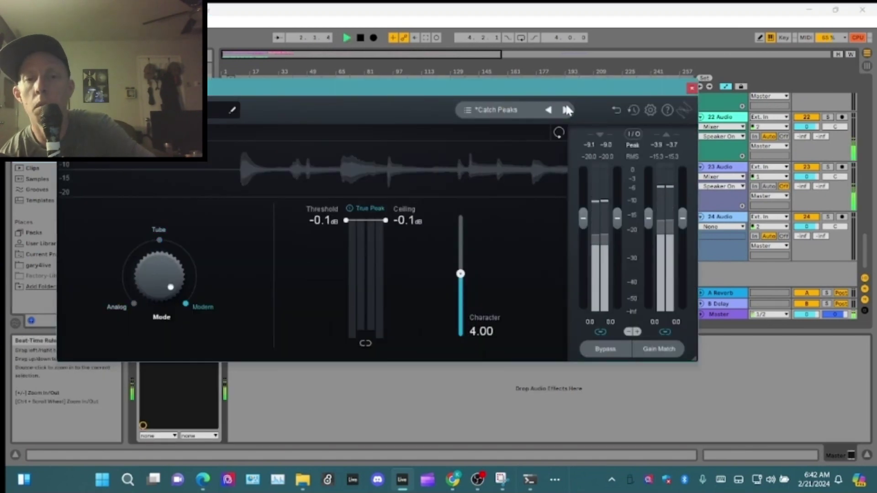
click(691, 89)
drag(383, 56, 384, 55)
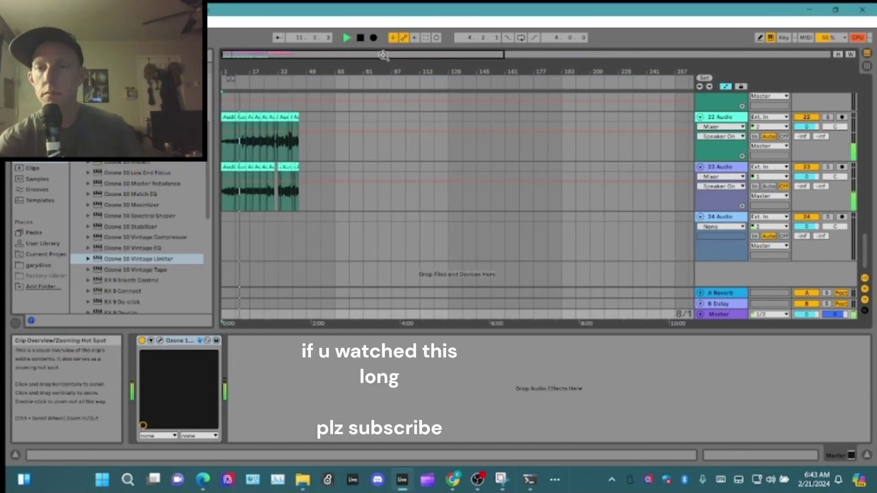